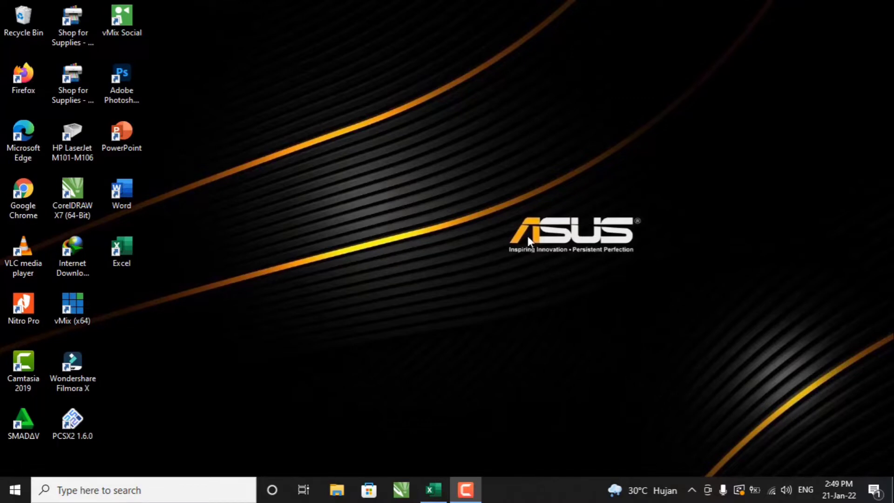
pyautogui.moveTo(507, 210); pyautogui.dragTo(647, 299)
pyautogui.moveTo(653, 217); pyautogui.dragTo(507, 283)
pyautogui.rightClick(404, 194)
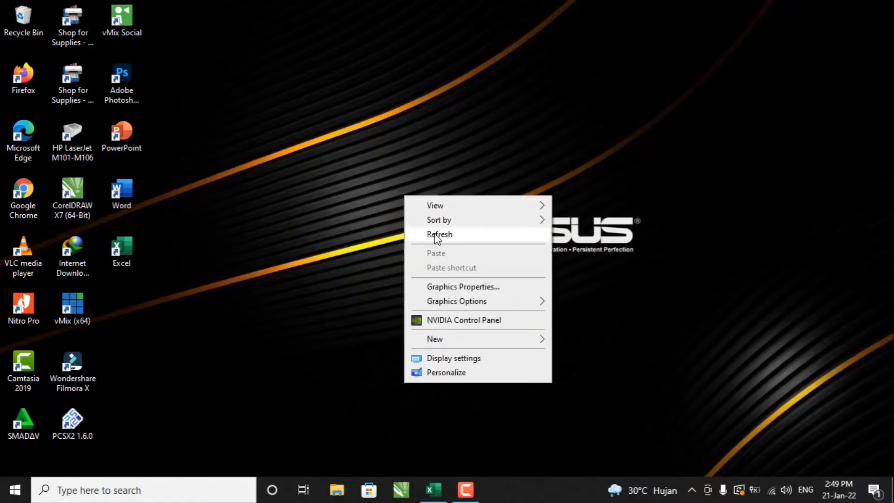
pyautogui.click(434, 233)
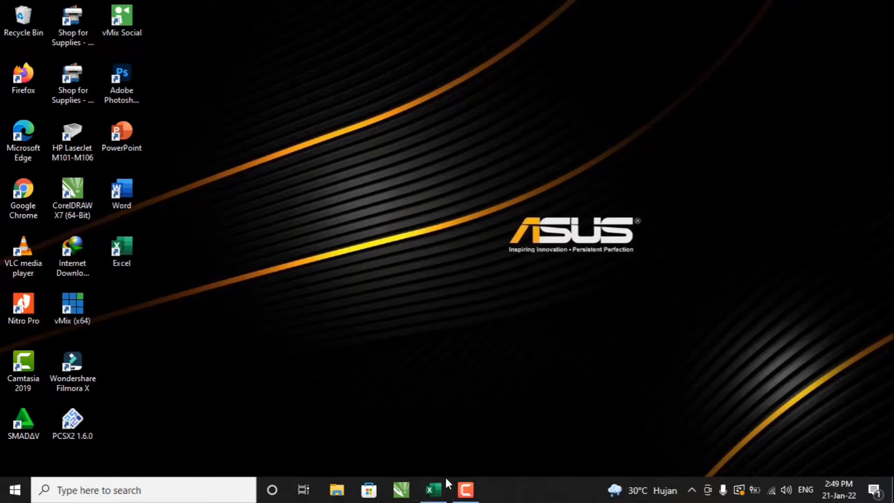
pyautogui.moveTo(435, 488)
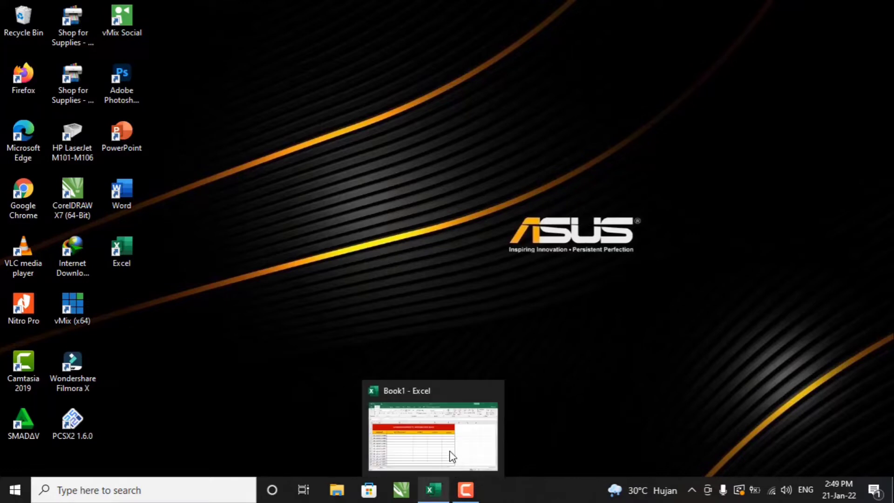
pyautogui.rightClick(401, 121)
pyautogui.click(446, 161)
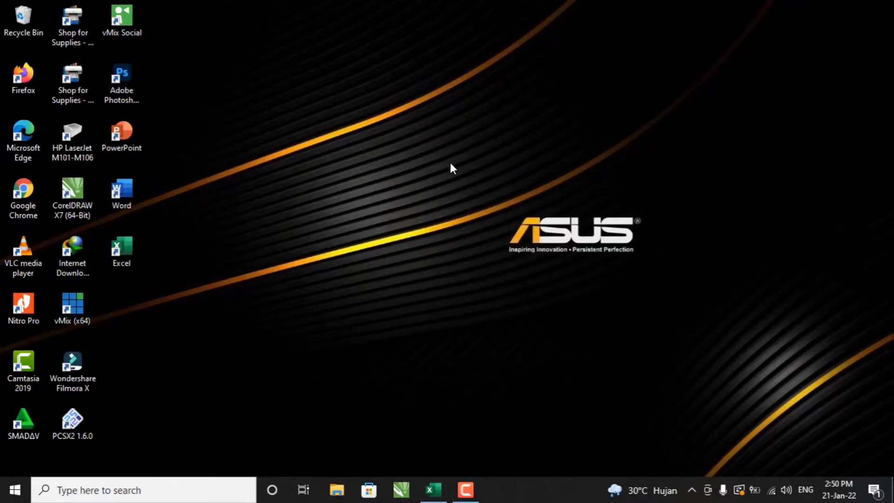
pyautogui.rightClick(447, 160)
pyautogui.click(473, 195)
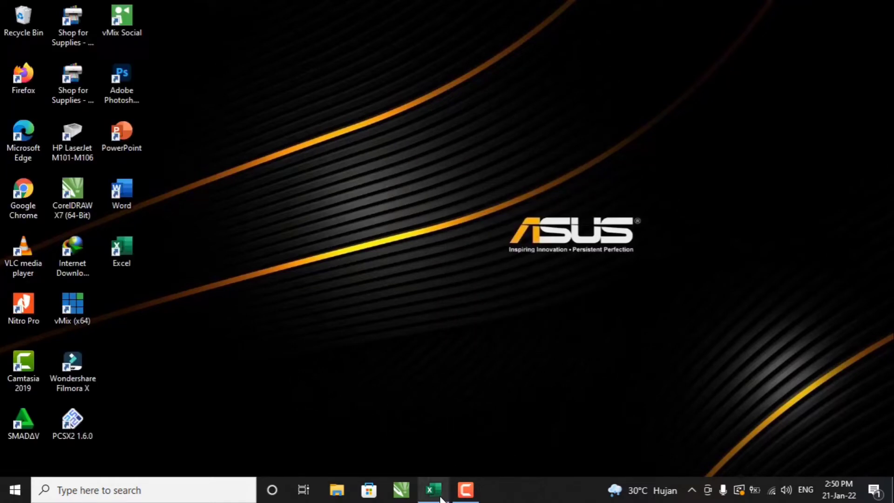
pyautogui.moveTo(433, 489)
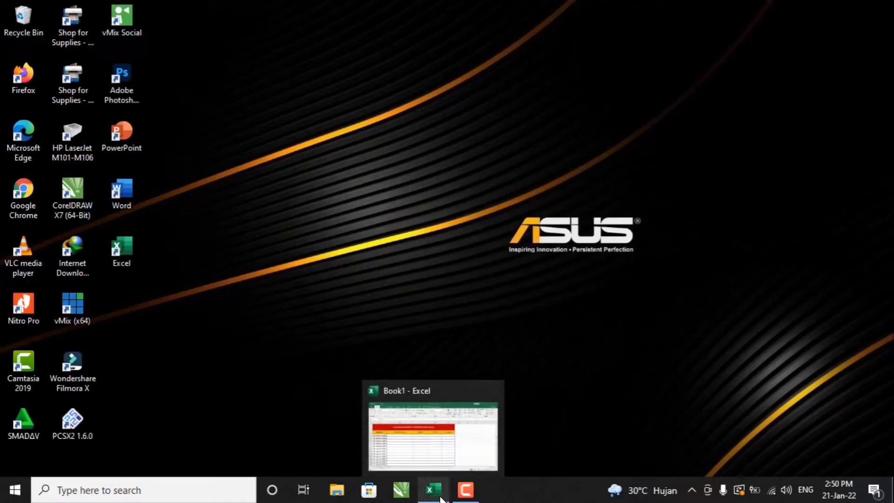
pyautogui.rightClick(446, 182)
pyautogui.click(499, 224)
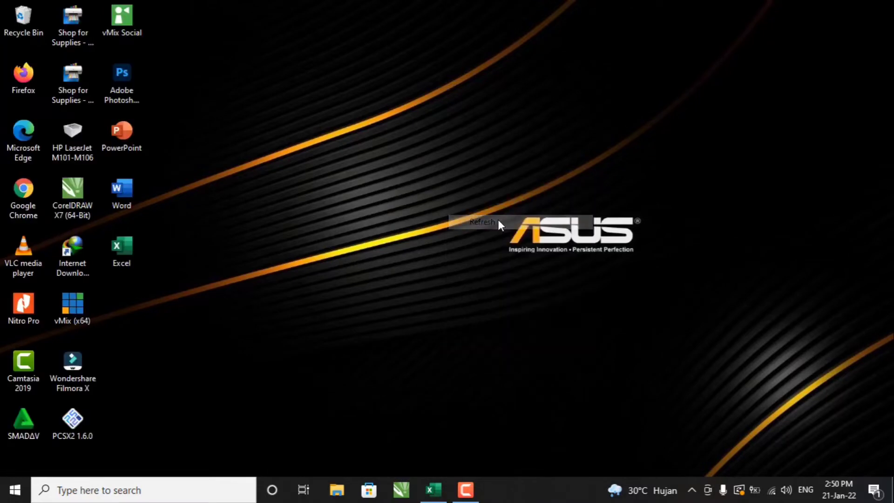
pyautogui.rightClick(391, 188)
pyautogui.click(429, 229)
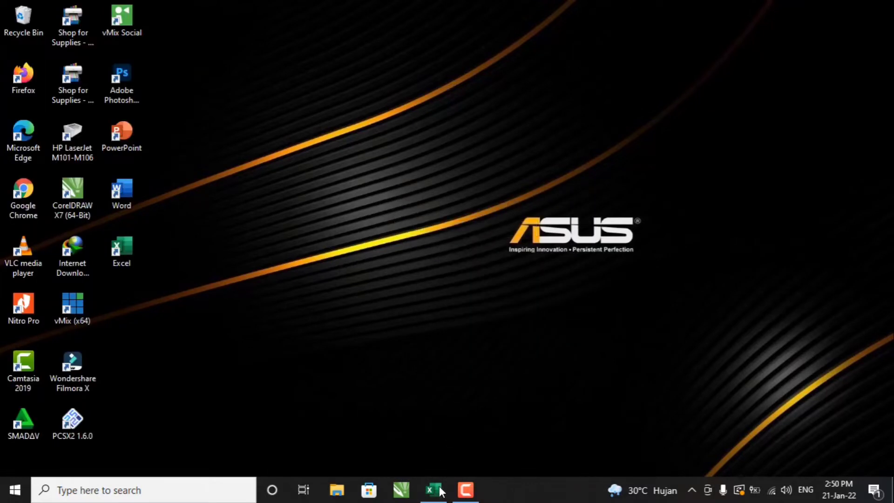
pyautogui.moveTo(432, 489)
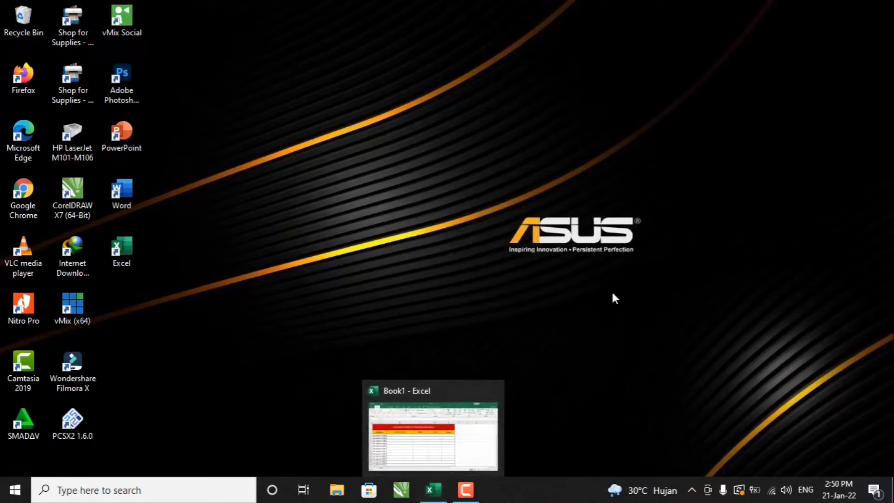
pyautogui.rightClick(432, 97)
pyautogui.click(467, 138)
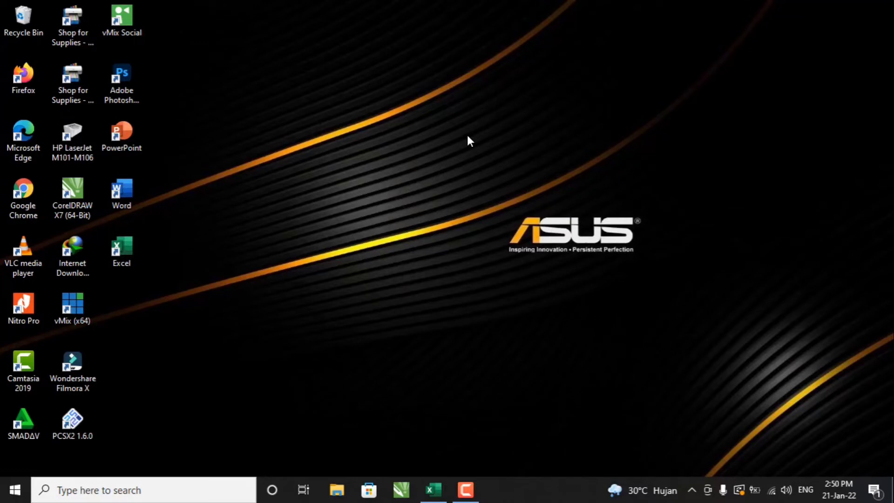
pyautogui.rightClick(398, 162)
pyautogui.click(436, 202)
pyautogui.rightClick(283, 163)
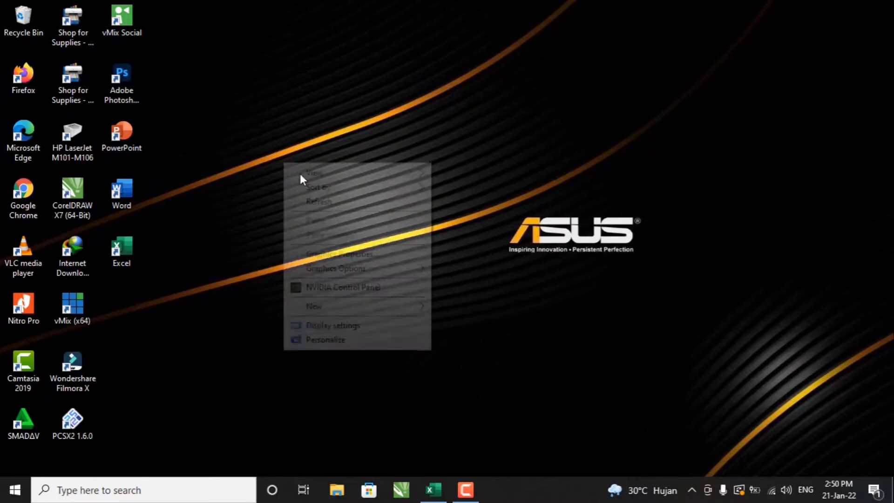
pyautogui.click(334, 200)
pyautogui.rightClick(334, 199)
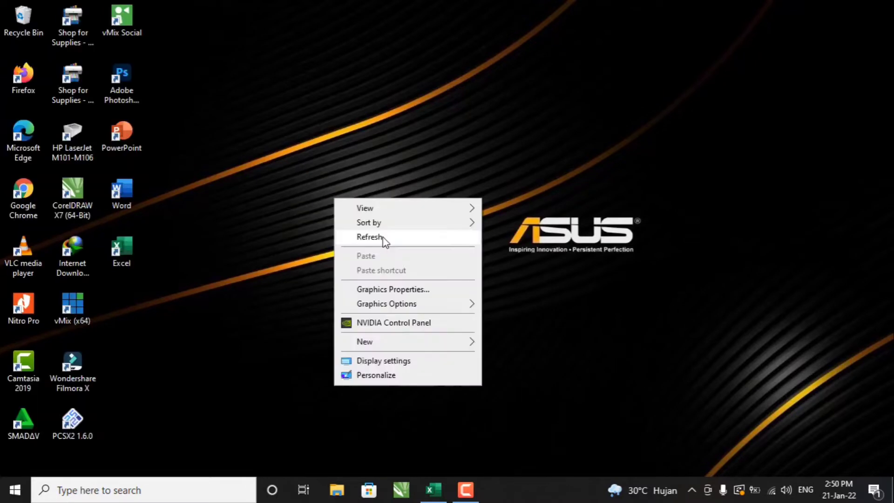
pyautogui.click(384, 237)
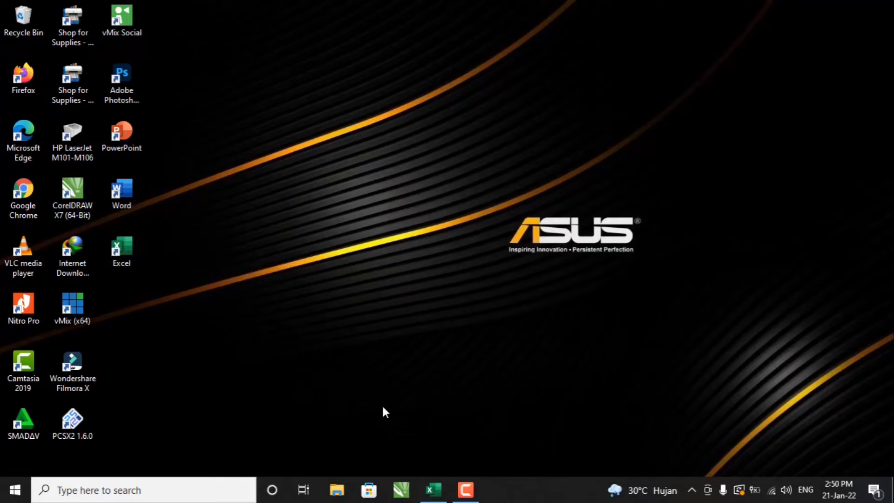
# Switch to the open Book1 workbook in Excel and go to the first KETERANGAN cell, B3
pyautogui.click(435, 492)
pyautogui.click(660, 257)
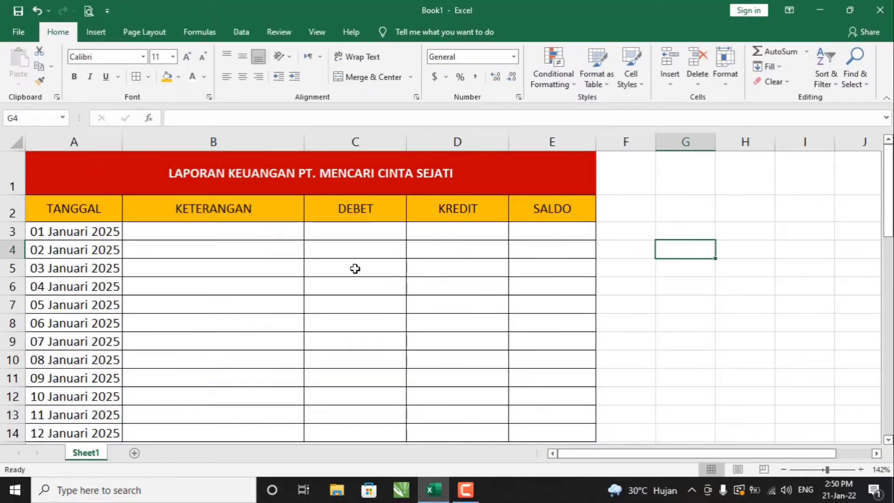
pyautogui.click(278, 241)
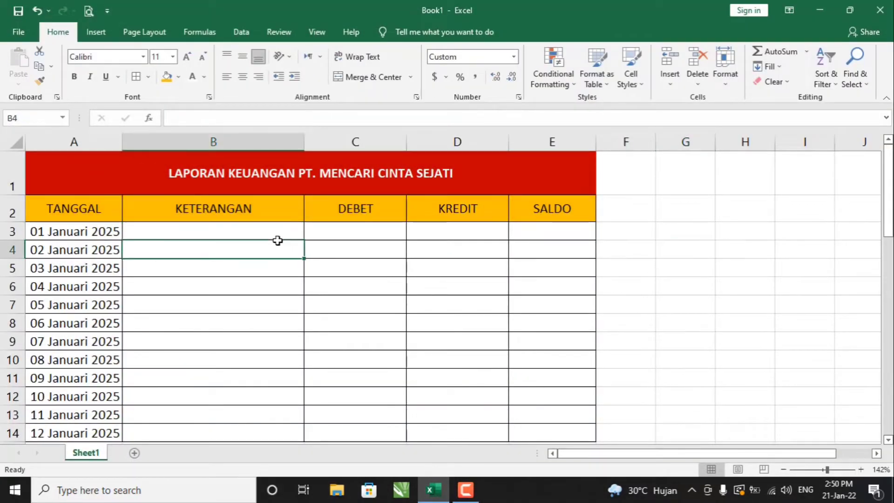
pyautogui.click(259, 229)
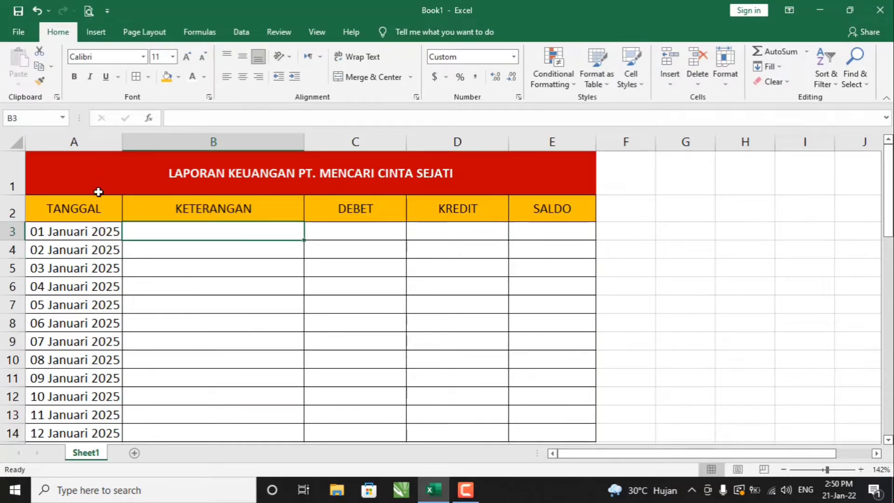
# Examine the SALDO, KREDIT and DEBET headings and the title of the financial report table
pyautogui.click(626, 213)
pyautogui.click(556, 207)
pyautogui.click(446, 208)
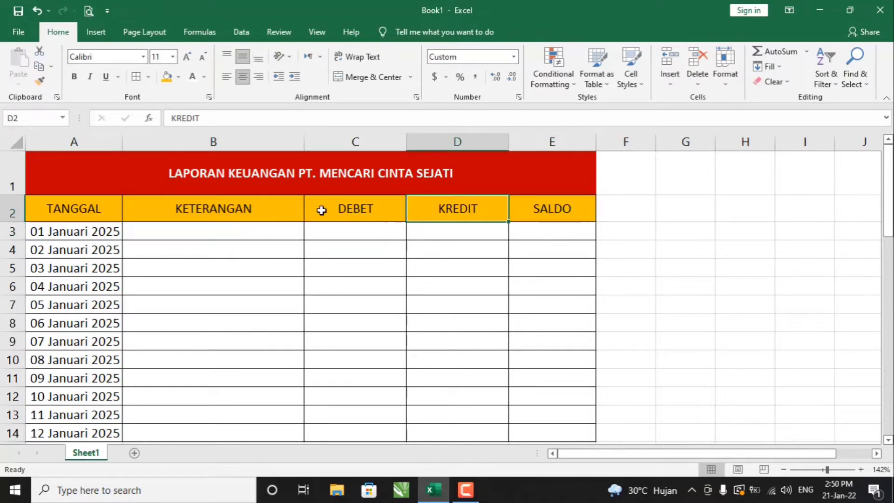
pyautogui.click(328, 209)
pyautogui.click(452, 208)
pyautogui.click(451, 231)
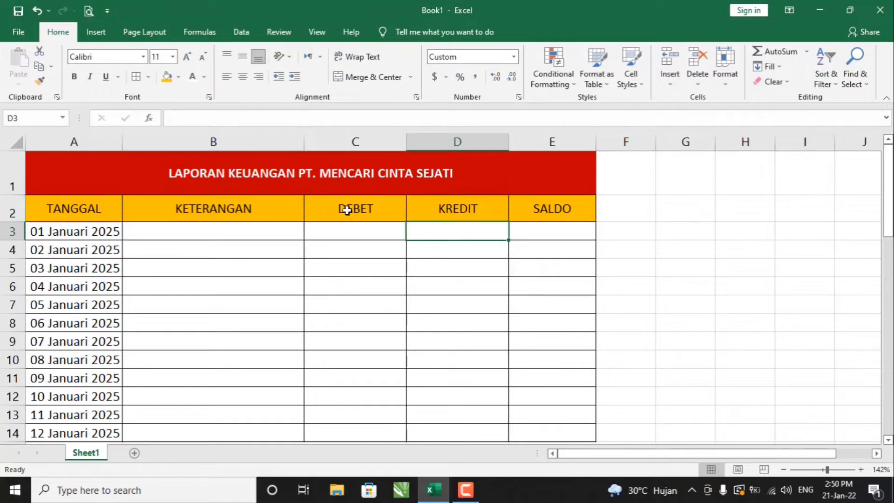
pyautogui.click(346, 209)
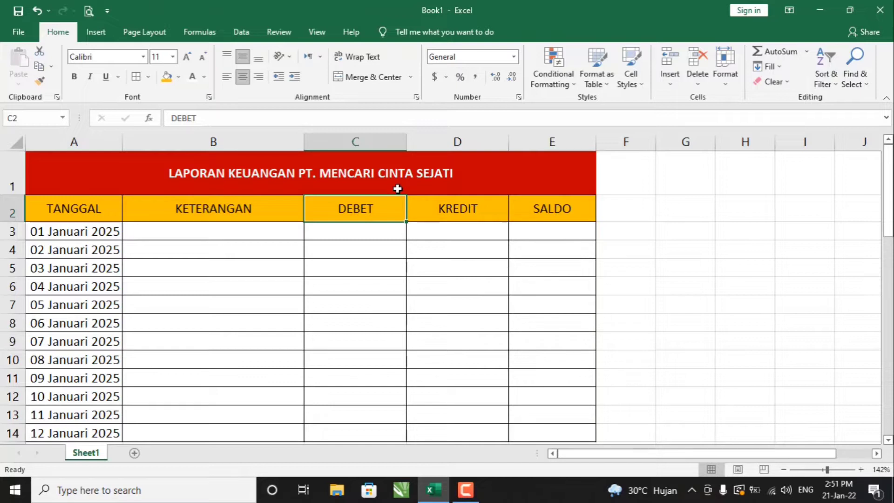
pyautogui.click(256, 182)
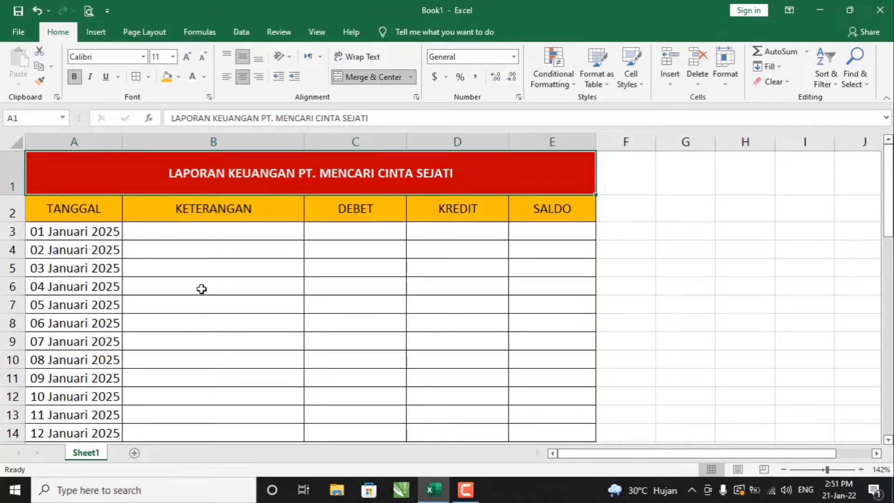
# Look through the report's columns from TANGGAL to SALDO, including the January 2025 dates and the KETERANGAN cells
pyautogui.click(99, 214)
pyautogui.moveTo(103, 252); pyautogui.dragTo(101, 302)
pyautogui.scroll(-1, 99, 300)
pyautogui.scroll(1, 100, 339)
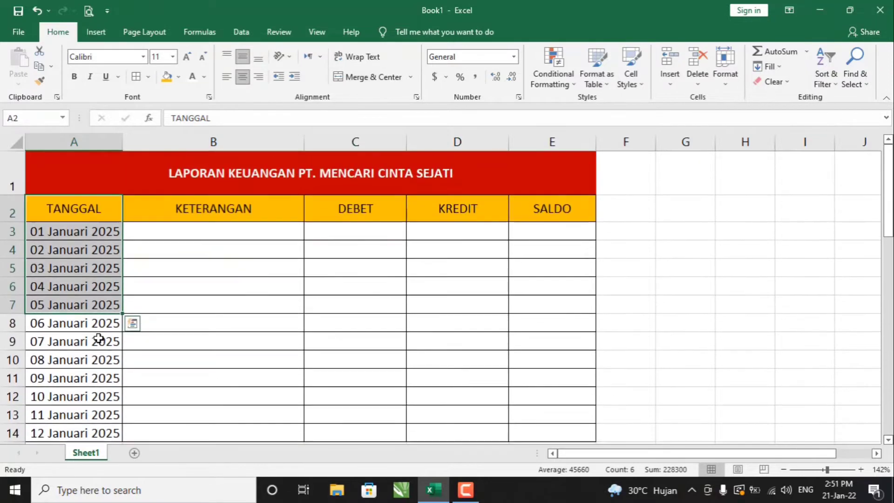
pyautogui.click(93, 432)
pyautogui.click(83, 232)
pyautogui.moveTo(86, 289); pyautogui.dragTo(95, 412)
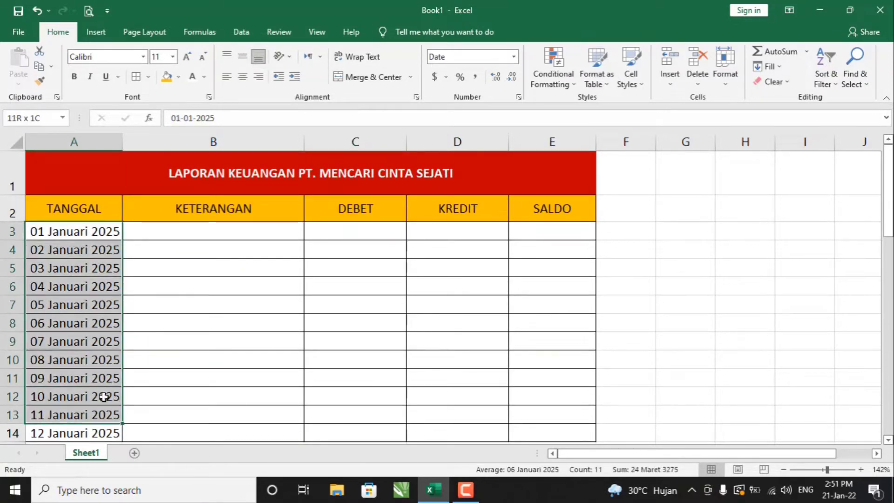
pyautogui.click(185, 211)
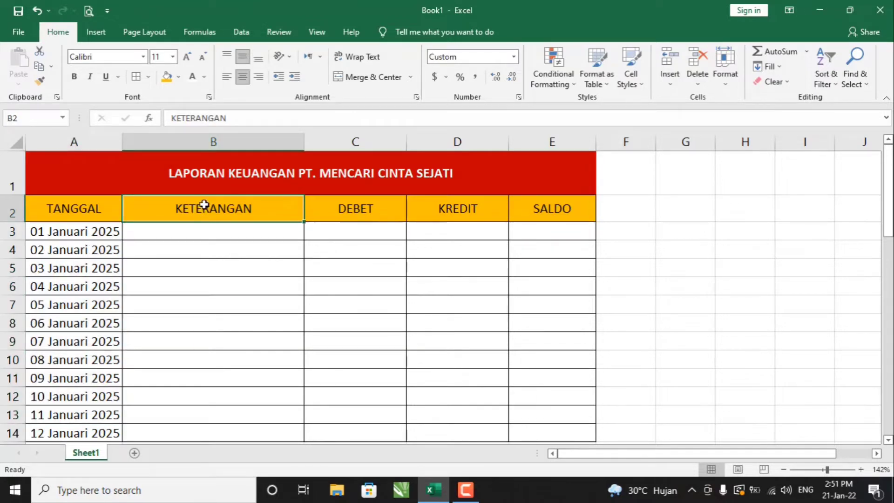
pyautogui.click(197, 233)
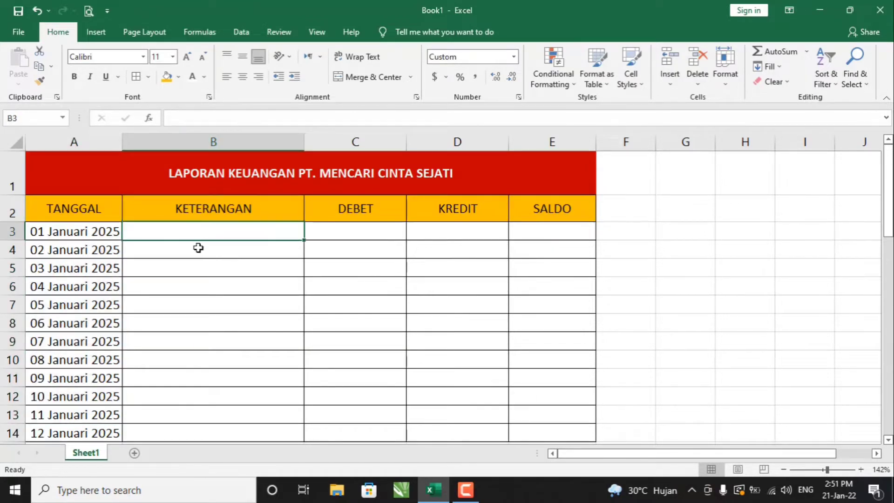
pyautogui.click(197, 249)
pyautogui.click(198, 267)
pyautogui.click(197, 286)
pyautogui.click(198, 305)
pyautogui.click(198, 325)
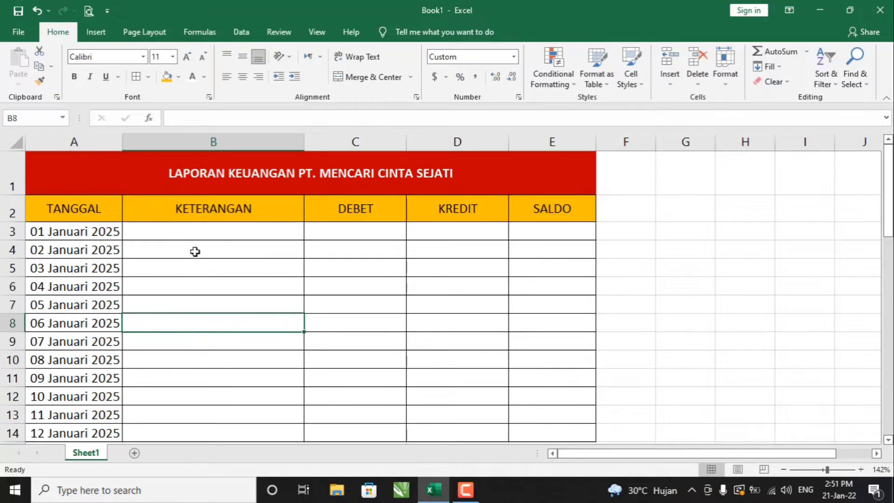
pyautogui.click(190, 238)
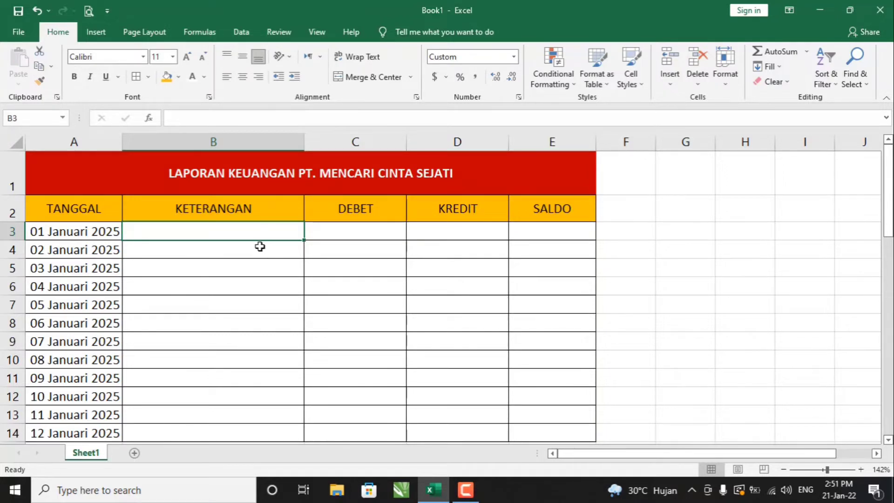
pyautogui.click(350, 212)
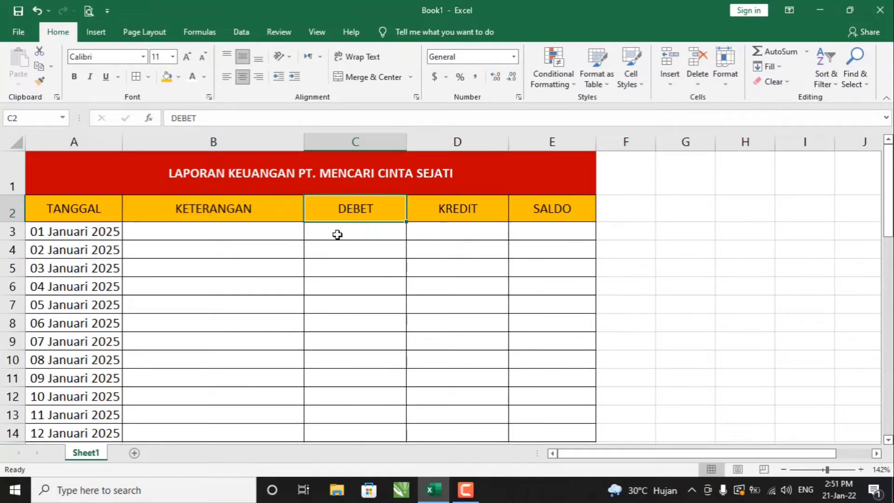
pyautogui.click(459, 208)
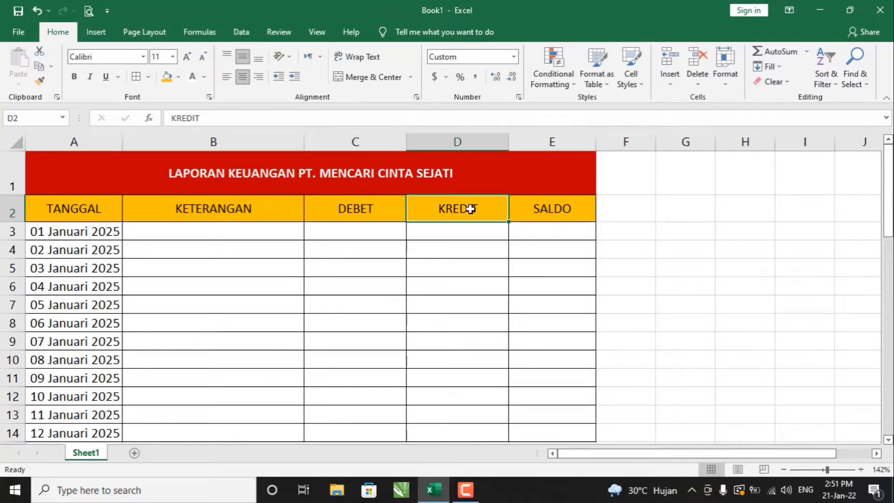
pyautogui.click(562, 211)
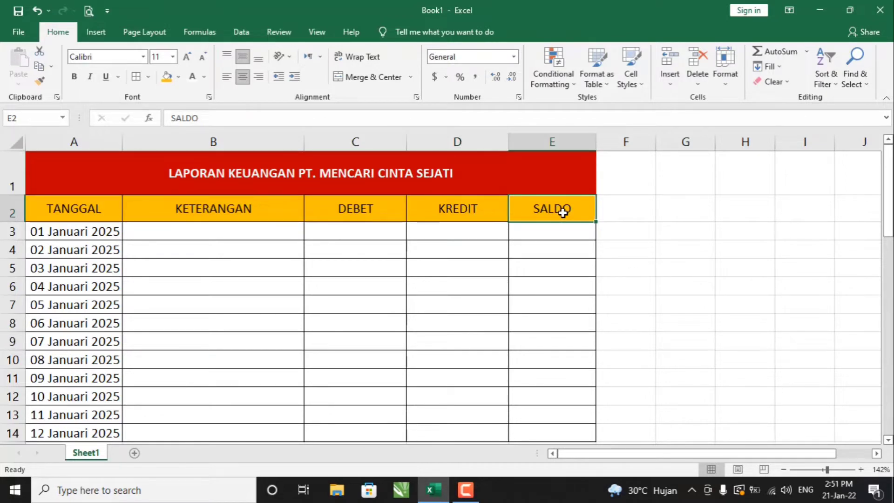
# Record MODAL AWAL as the KETERANGAN for 01 Januari 2025 in B3, with a DEBET of 5000000 in C3
pyautogui.click(267, 234)
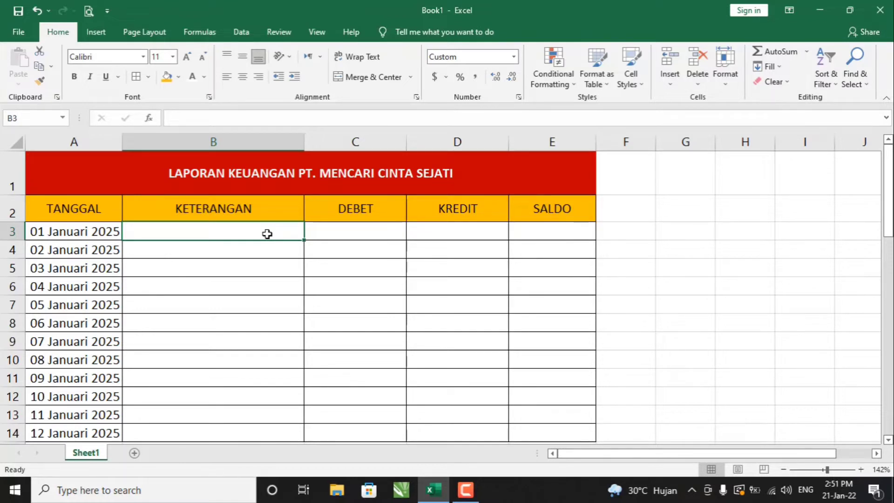
pyautogui.write('MODAL AWAL')
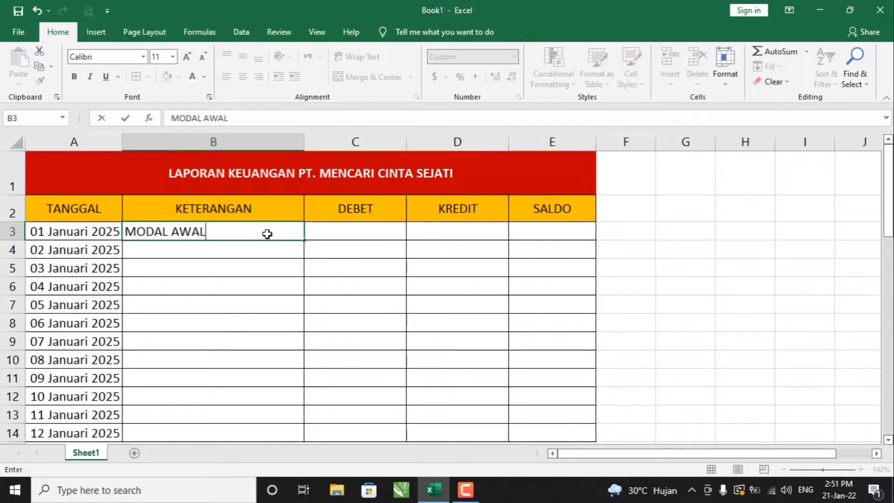
pyautogui.press('Tab')
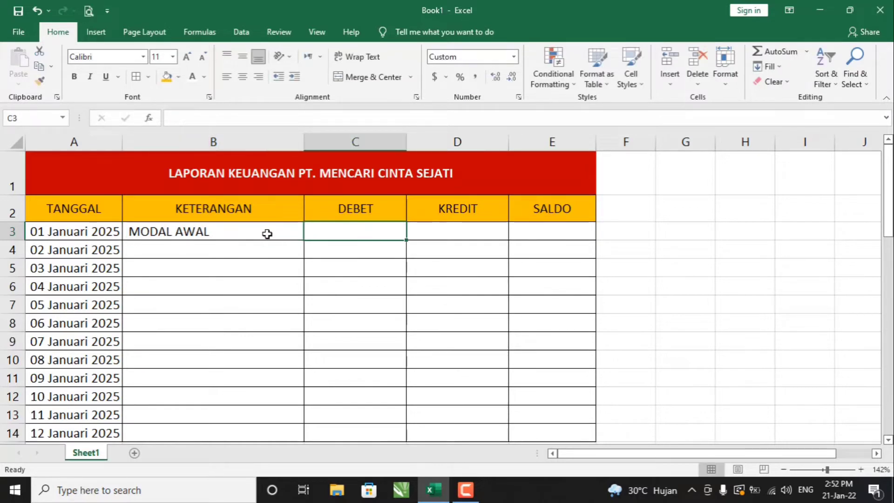
pyautogui.write('5')
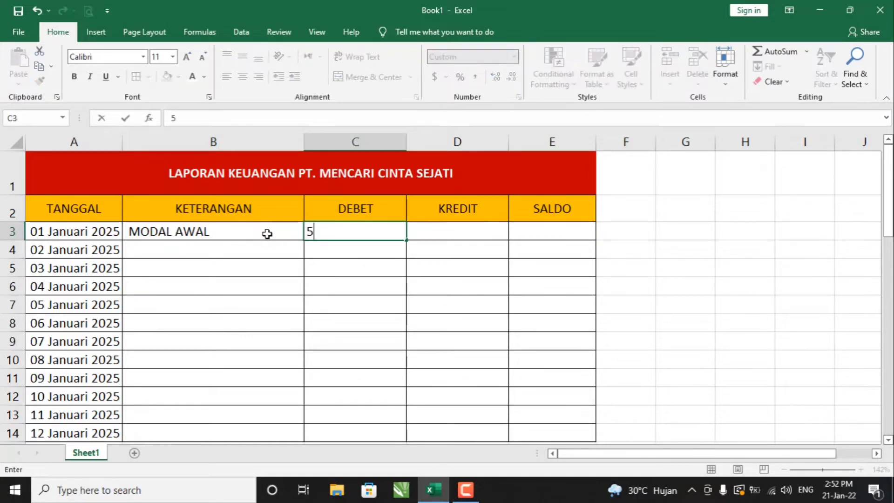
pyautogui.write('000000')
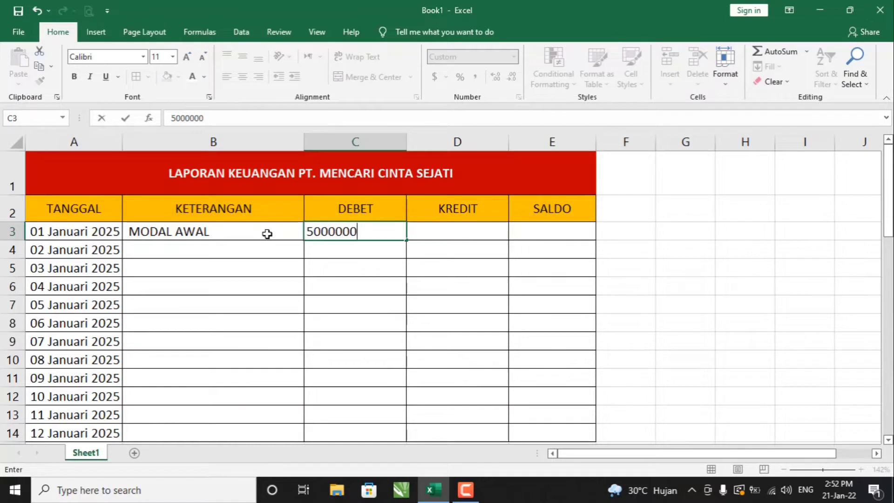
pyautogui.press('Return')
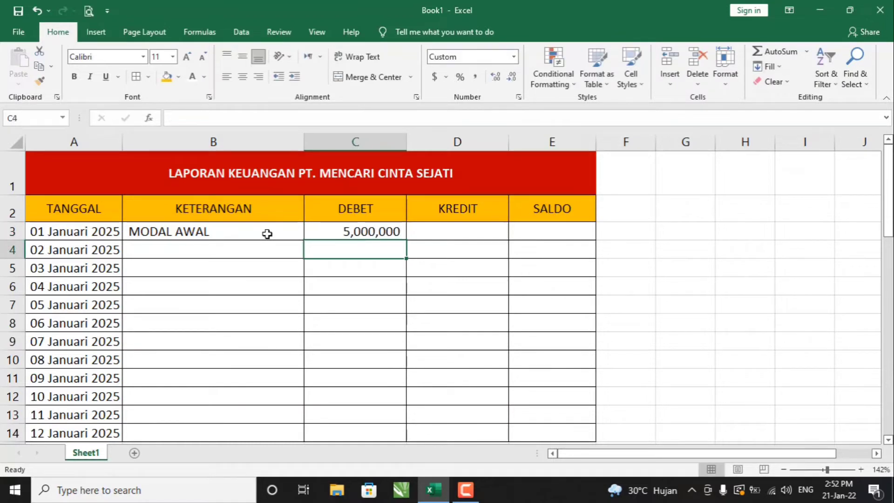
# Start a formula in the SALDO cell for 01 Januari 2025, E3
pyautogui.press('Up')
pyautogui.press('Right')
pyautogui.press('Right')
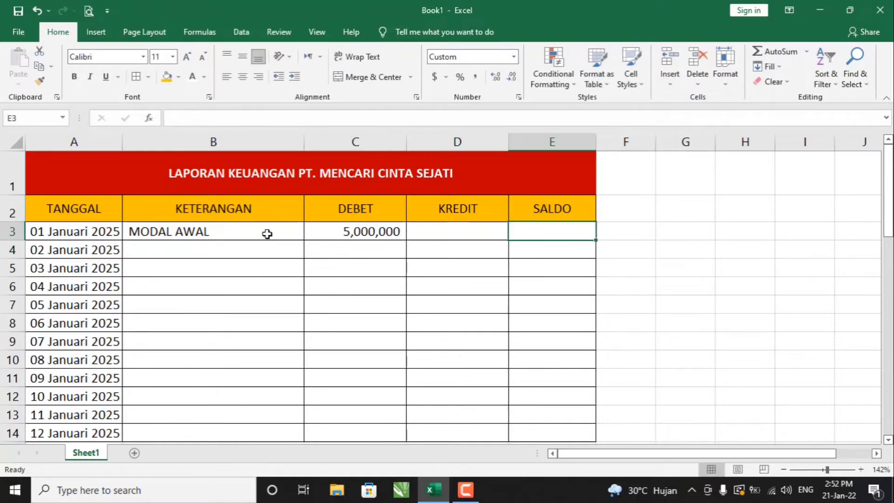
pyautogui.press('Left')
pyautogui.press('Left')
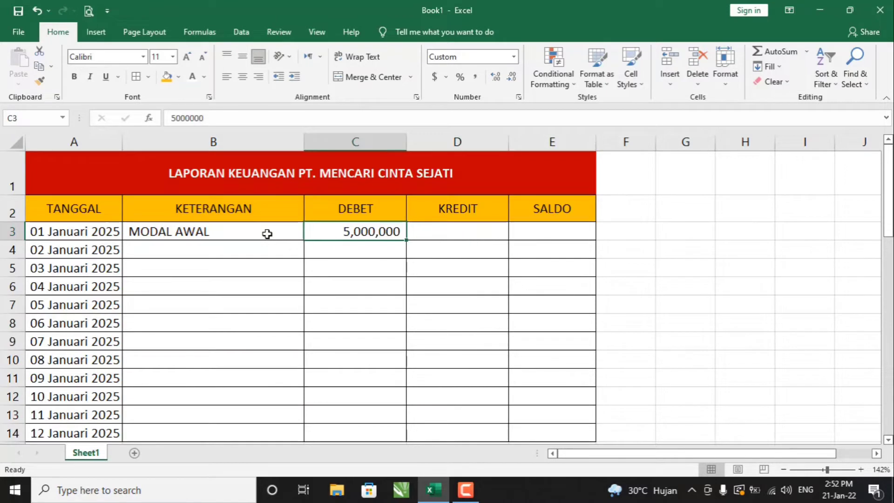
pyautogui.press('Right')
pyautogui.press('Right')
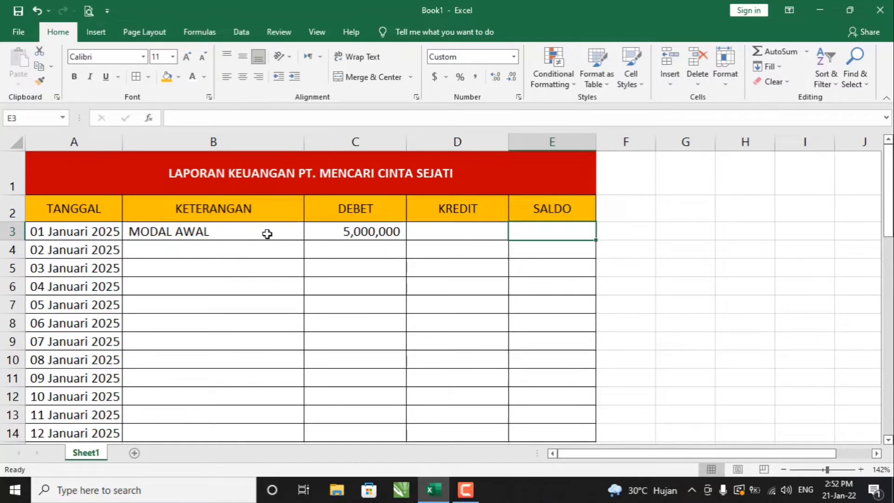
pyautogui.write('=')
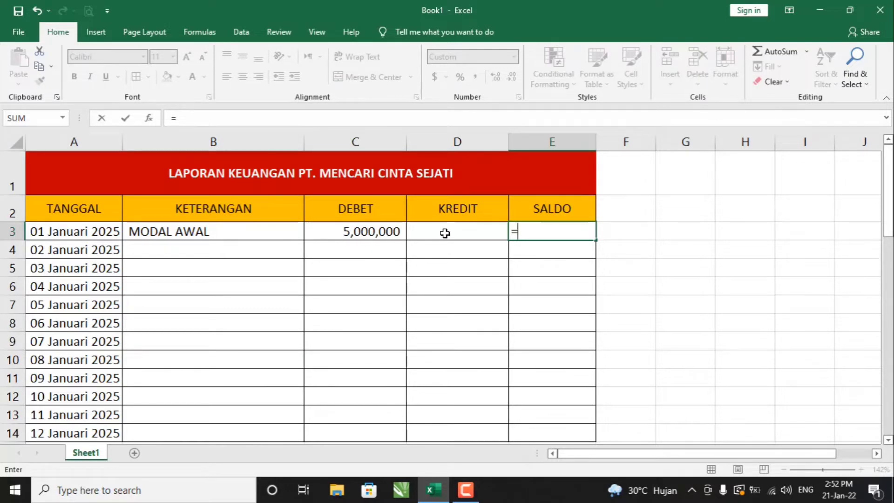
pyautogui.click(354, 234)
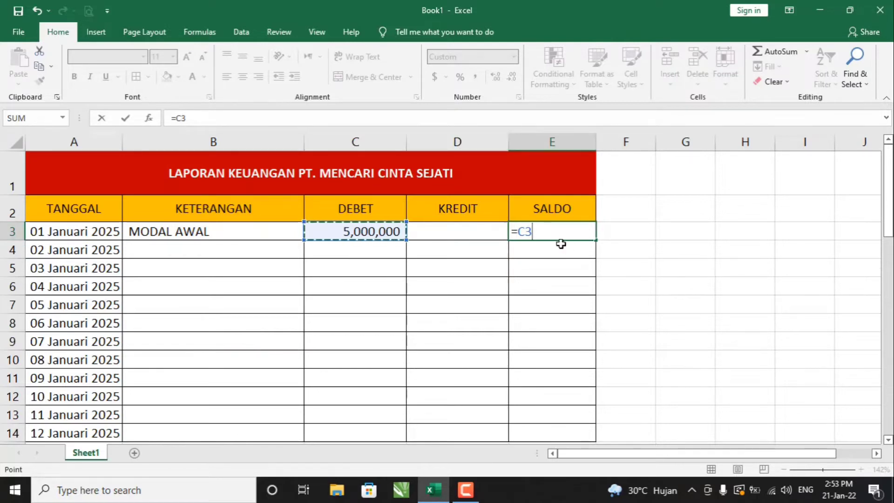
pyautogui.press('BackSpace')
pyautogui.press('BackSpace')
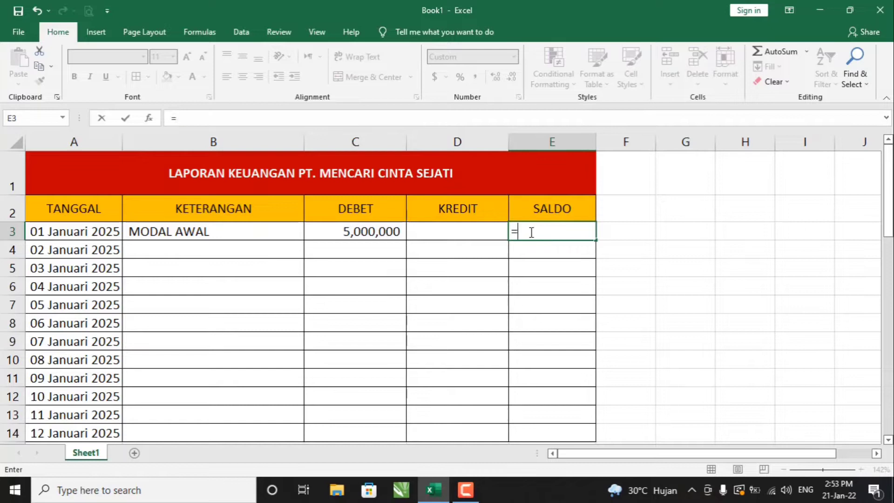
pyautogui.click(469, 231)
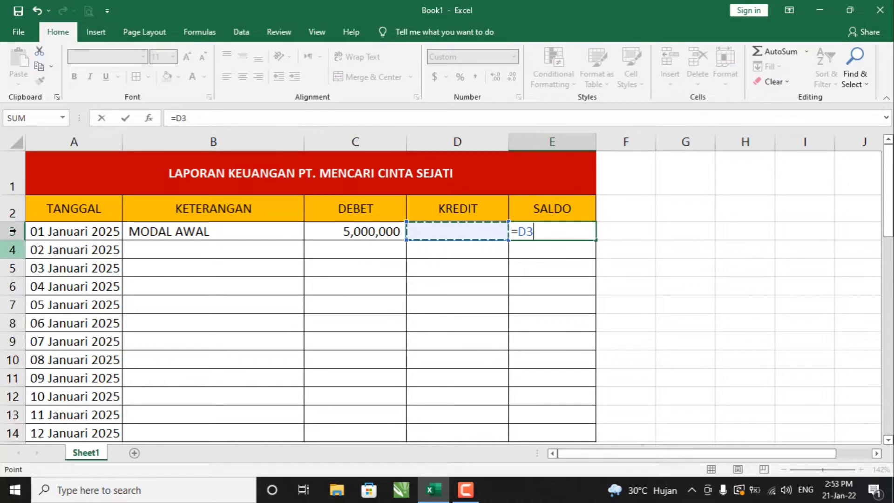
pyautogui.press('BackSpace')
pyautogui.press('BackSpace')
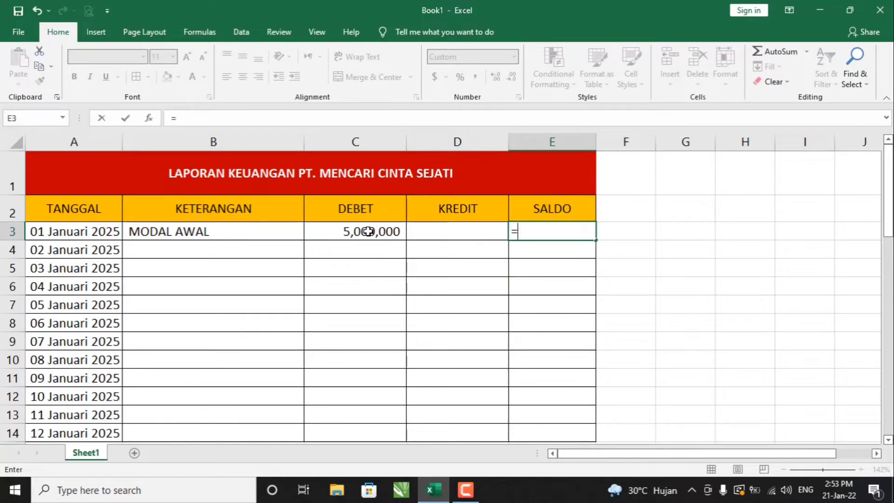
pyautogui.write('C3')
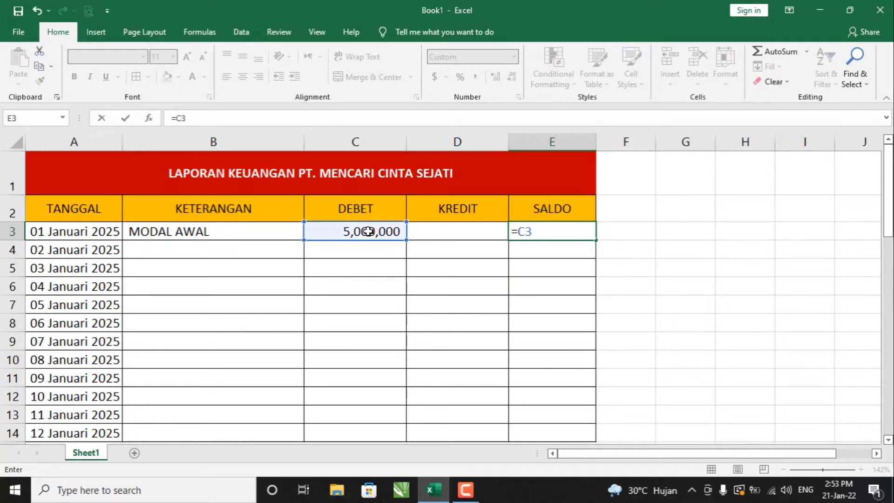
pyautogui.press('BackSpace')
pyautogui.press('BackSpace')
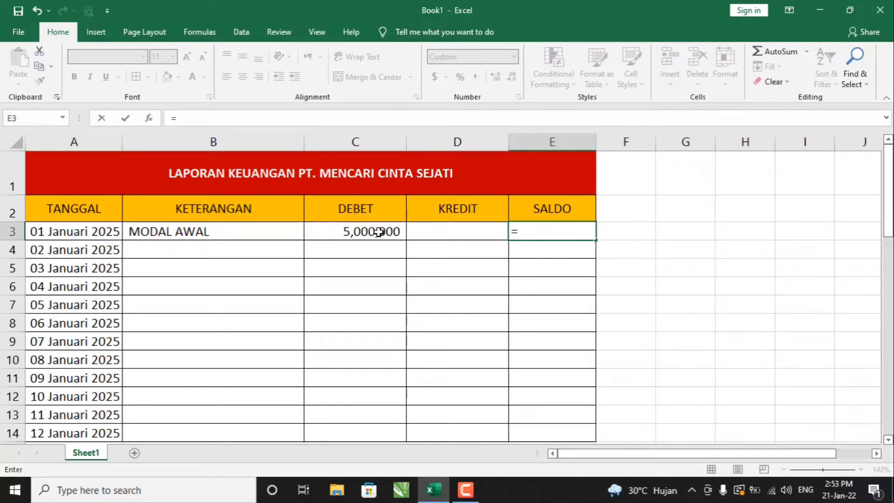
# Complete the E3 formula as =C3 so the opening SALDO takes the DEBET amount of MODAL AWAL
pyautogui.click(380, 232)
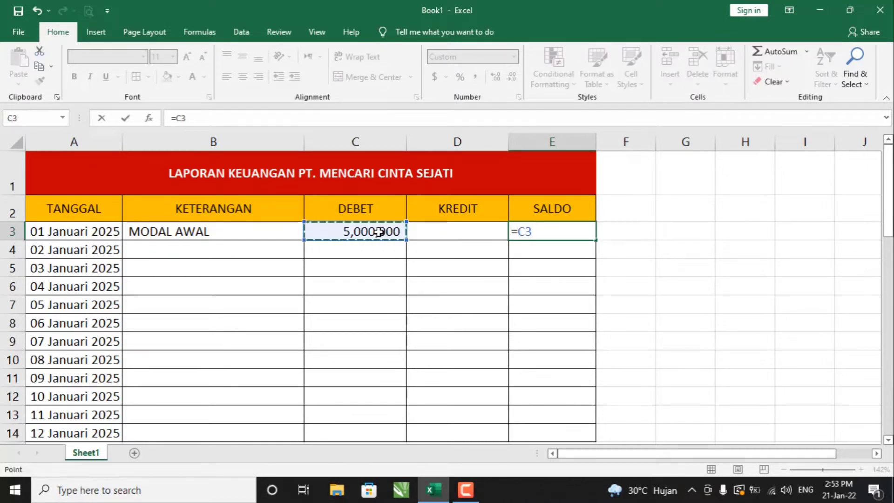
pyautogui.press('Return')
pyautogui.click(584, 231)
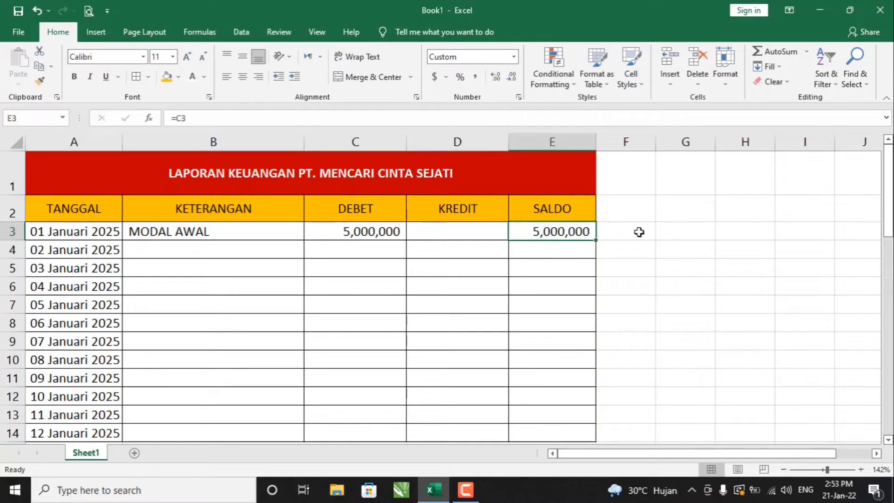
pyautogui.click(624, 232)
pyautogui.click(588, 232)
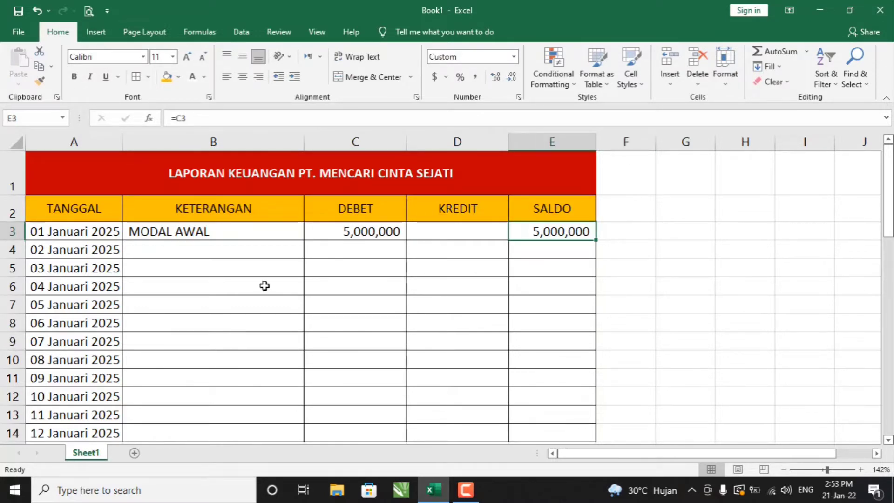
# Record BELANJA as the KETERANGAN for 02 Januari 2025 in B4, with a KREDIT of 1000000 in D4
pyautogui.click(277, 252)
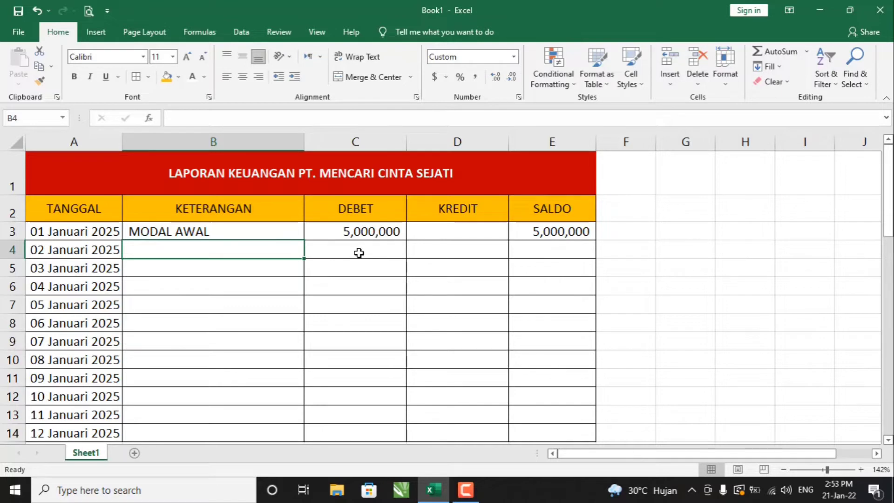
pyautogui.write('BELANJA')
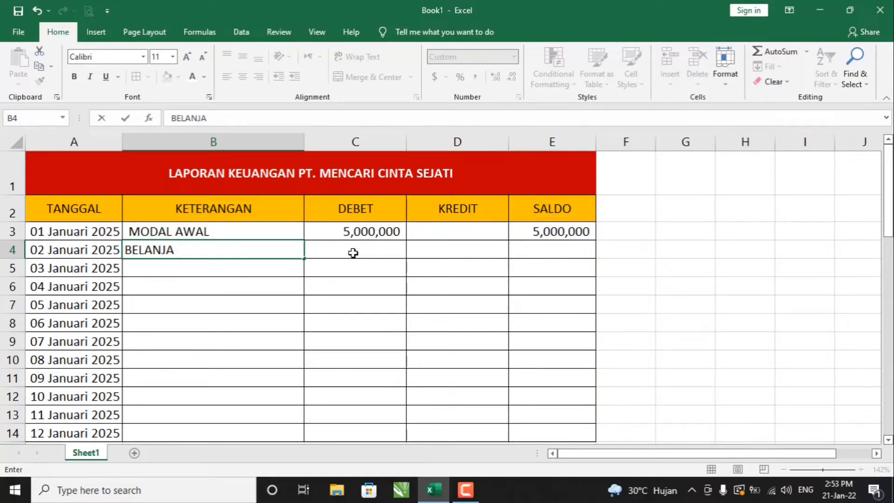
pyautogui.click(352, 245)
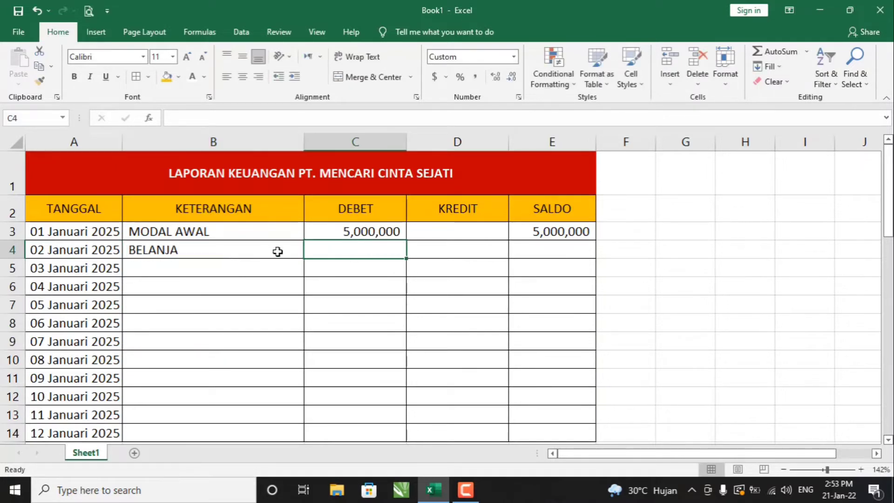
pyautogui.click(228, 252)
pyautogui.click(476, 244)
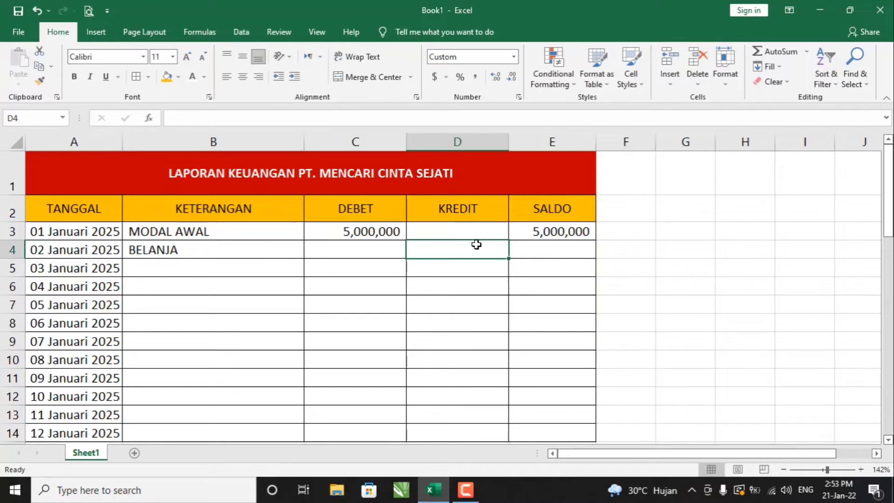
pyautogui.write('1')
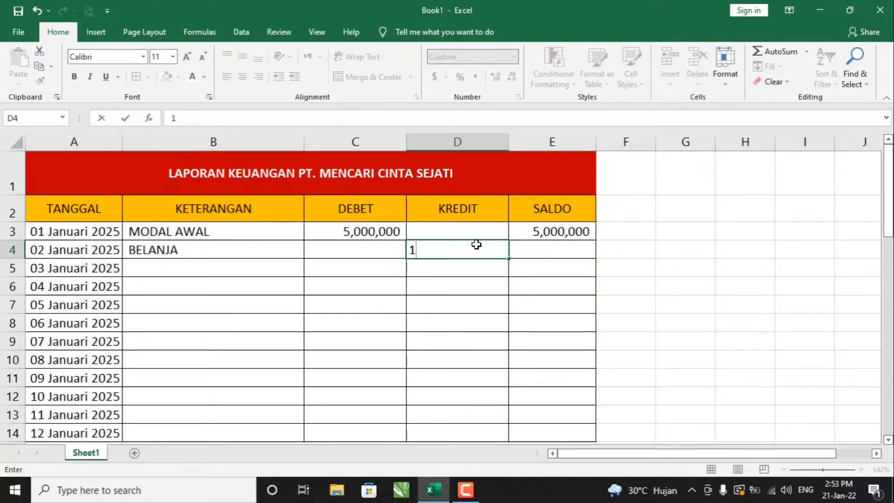
pyautogui.write('000000')
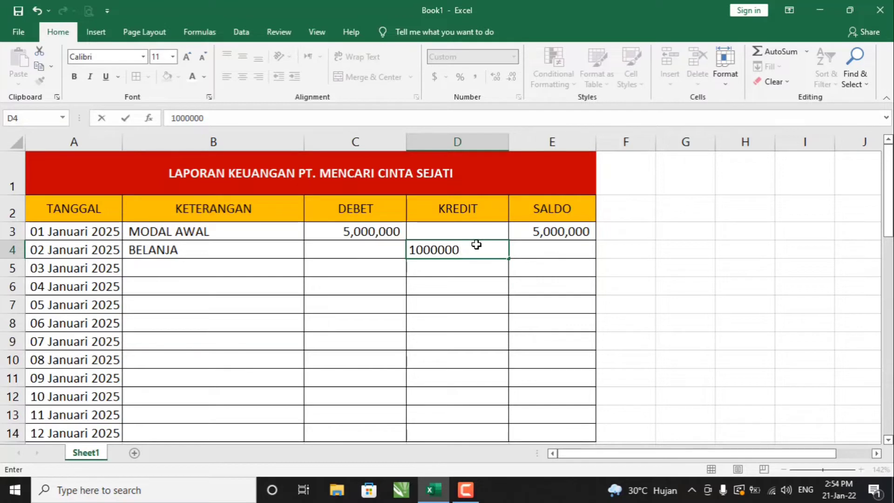
pyautogui.press('Tab')
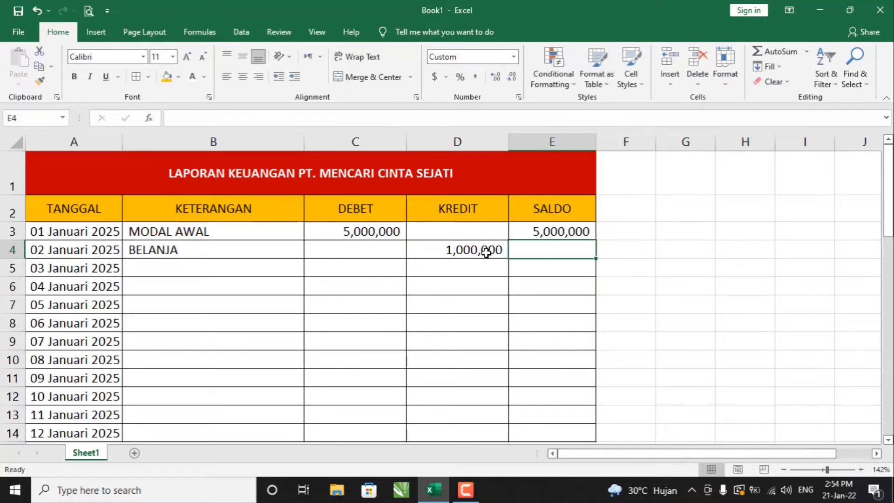
pyautogui.click(465, 247)
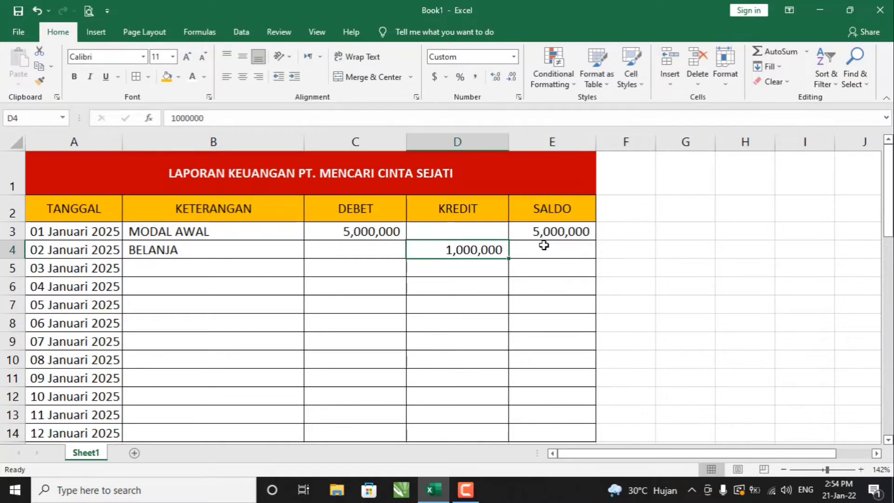
# Calculate the SALDO for 02 Januari 2025 in E4 with the formula =E3+C4-D4
pyautogui.click(543, 246)
pyautogui.click(543, 229)
pyautogui.click(542, 250)
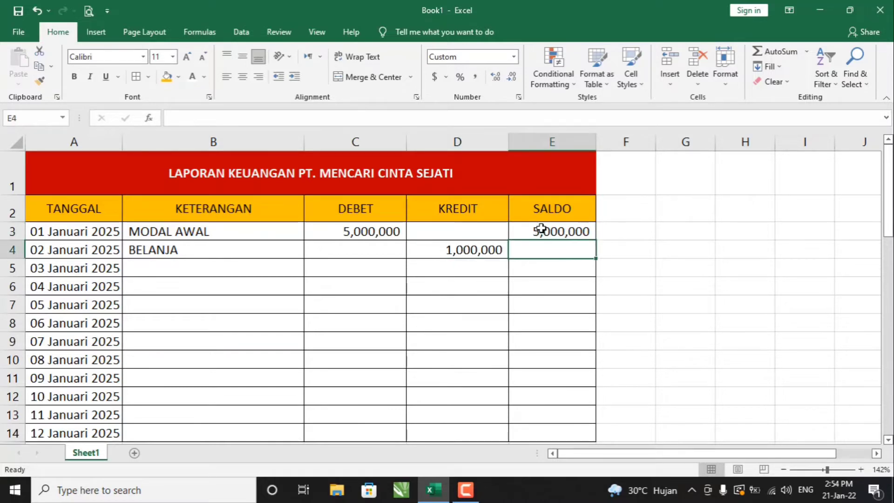
pyautogui.click(543, 232)
pyautogui.click(543, 251)
pyautogui.write('=')
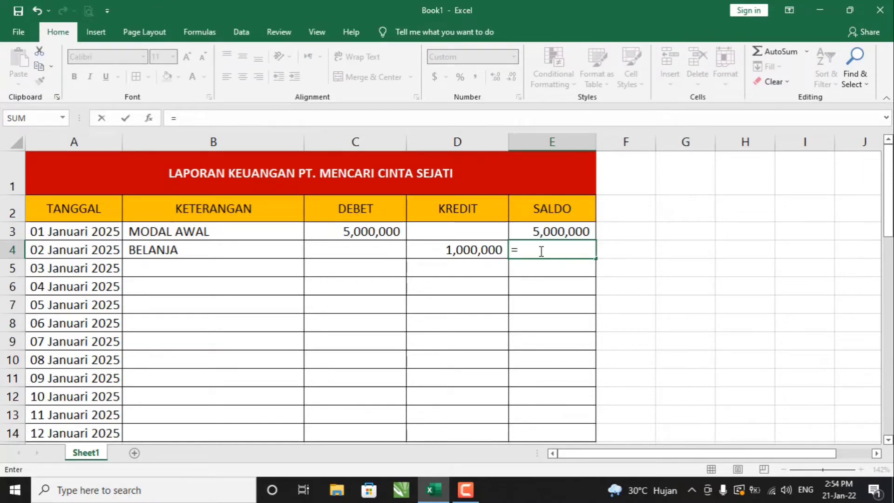
pyautogui.click(561, 232)
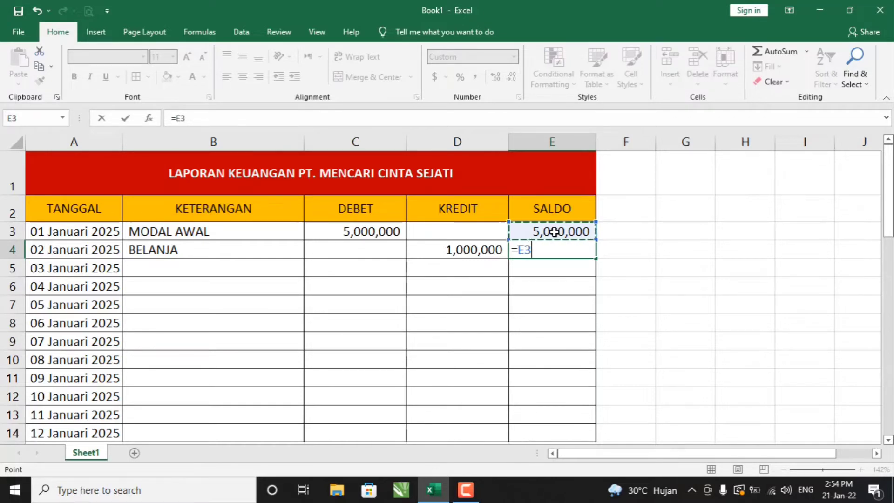
pyautogui.write('+')
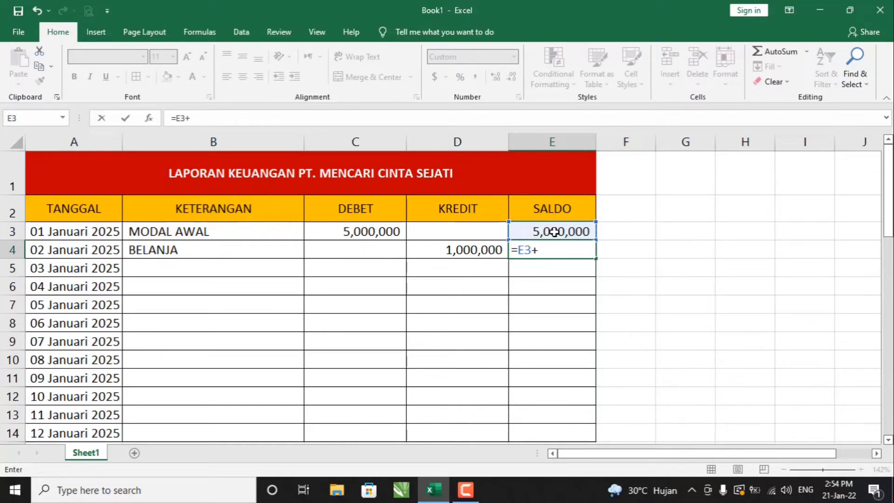
pyautogui.click(377, 249)
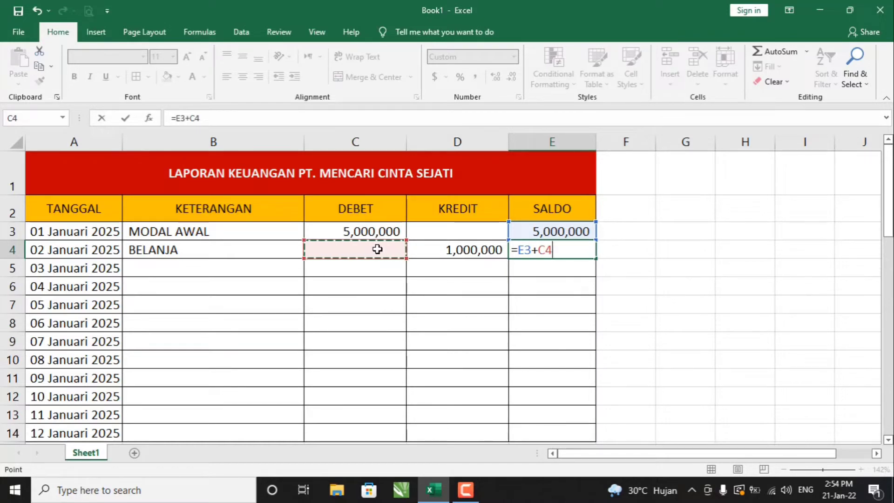
pyautogui.write('-')
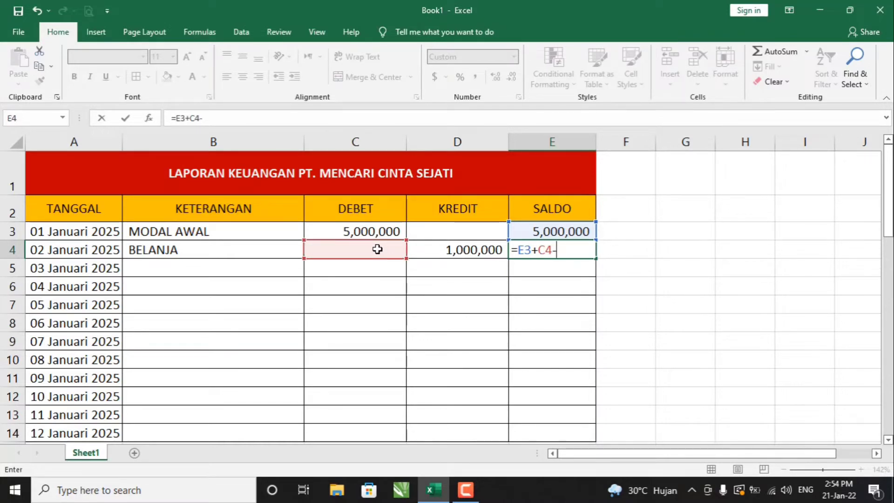
pyautogui.click(464, 250)
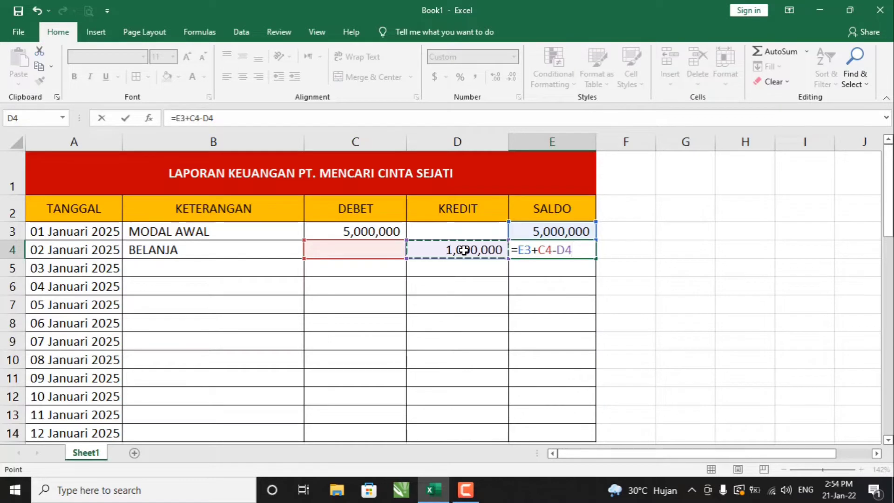
pyautogui.press('Return')
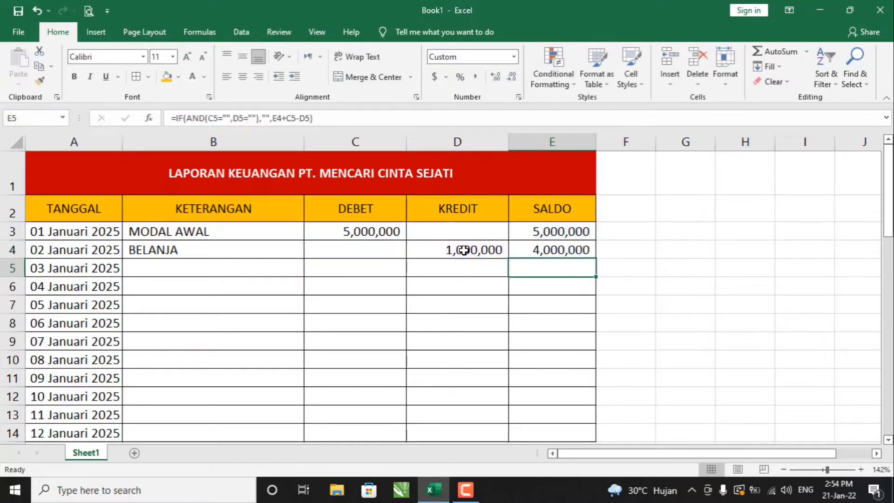
# Fill the E4 balance formula down the SALDO column to the 12 Januari 2025 row, E14
pyautogui.click(534, 250)
pyautogui.click(469, 250)
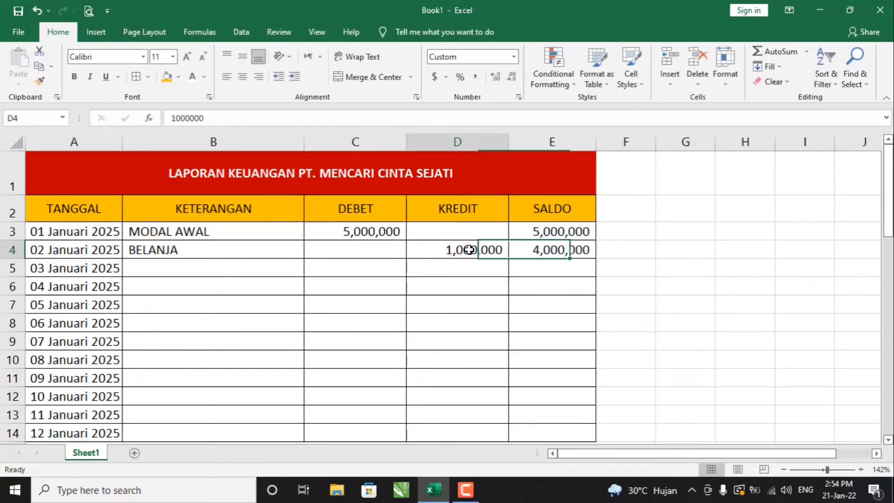
pyautogui.click(556, 252)
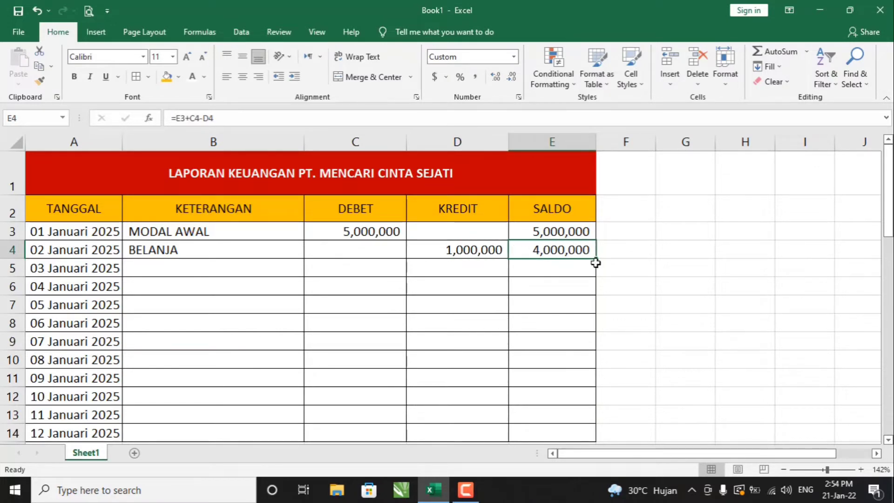
pyautogui.scroll(-1, 588, 221)
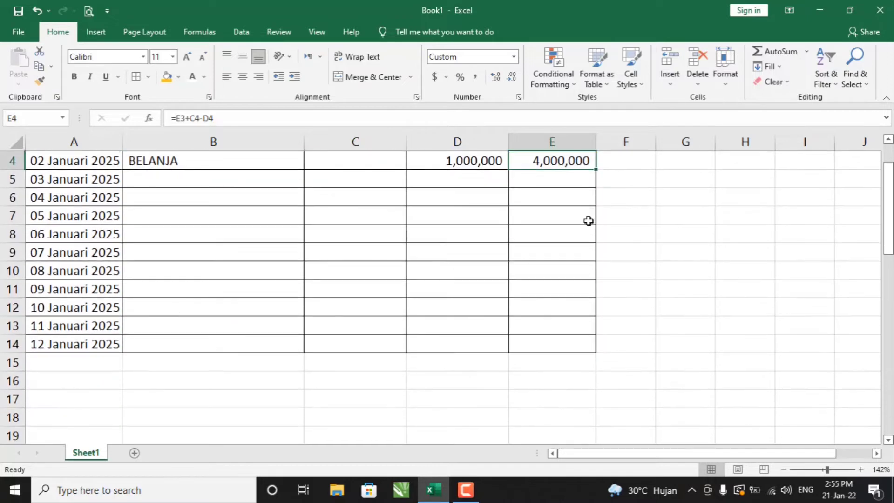
pyautogui.scroll(1, 589, 221)
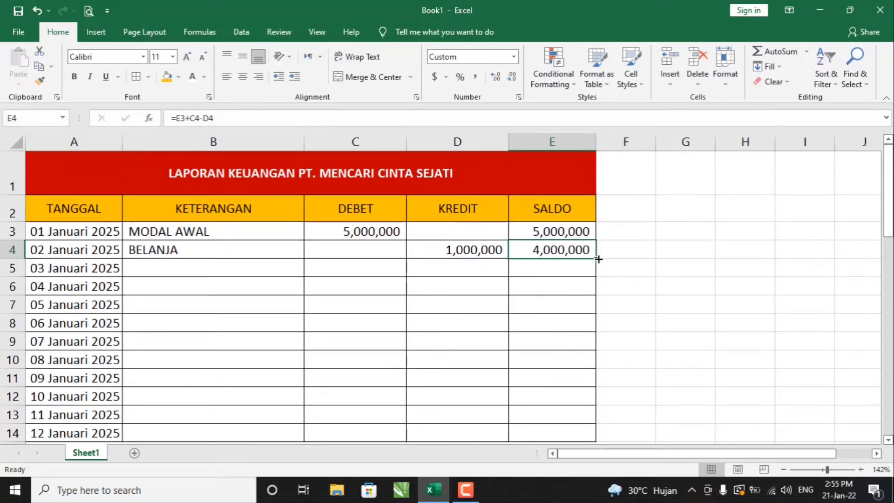
pyautogui.doubleClick(598, 259)
pyautogui.scroll(-1, 595, 253)
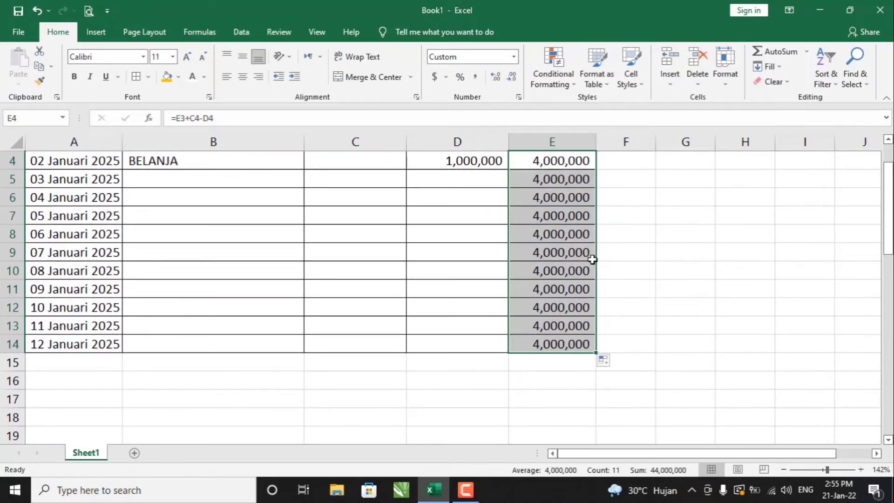
pyautogui.scroll(1, 559, 251)
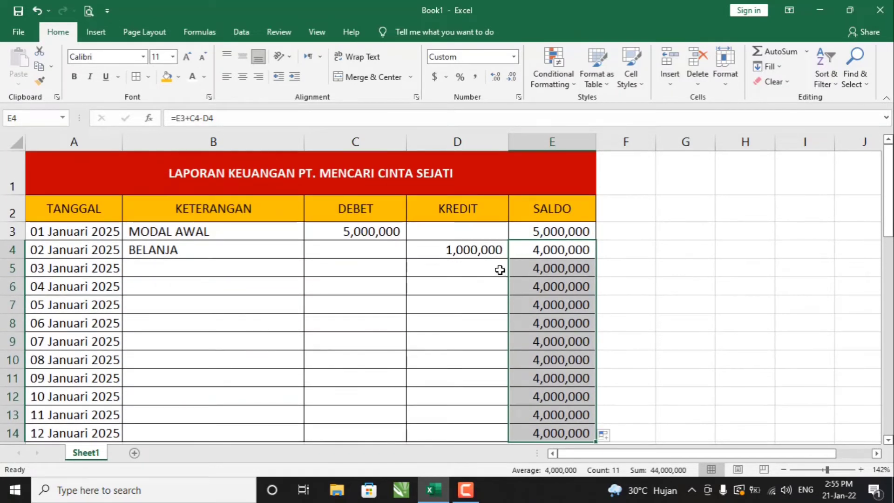
# Enter a DEBET of 1000000 for 03 Januari 2025 in C5
pyautogui.click(497, 269)
pyautogui.click(381, 264)
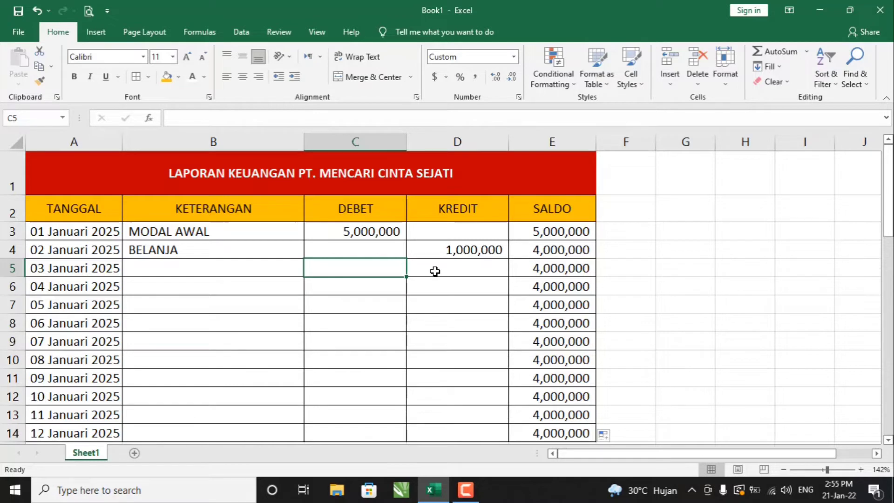
pyautogui.write('1000000')
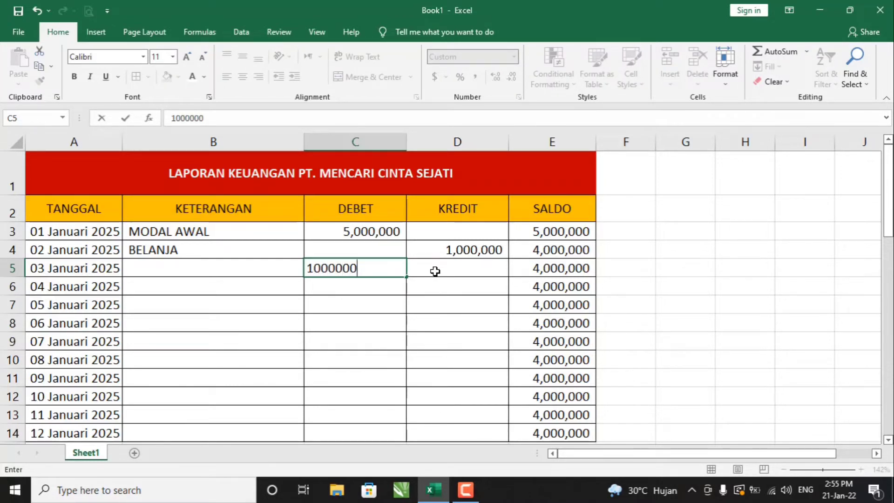
pyautogui.press('Return')
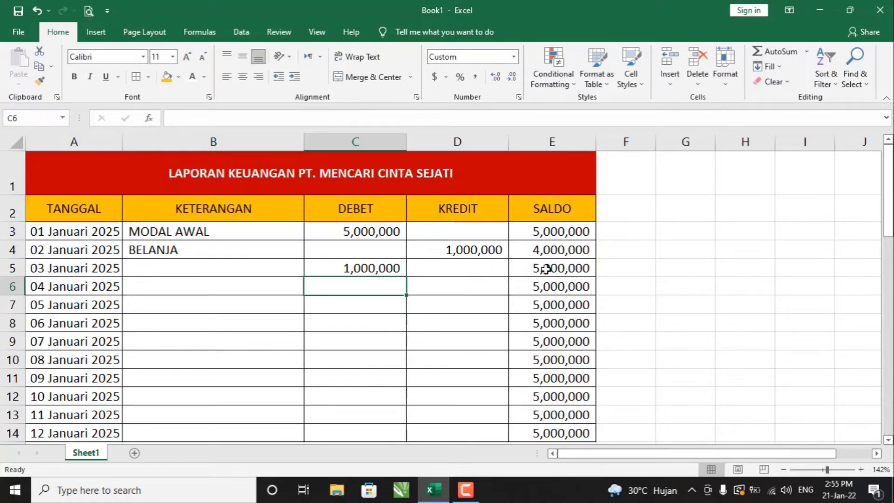
# Examine the SALDO balances from 03 Januari 2025 down to 12 Januari 2025
pyautogui.scroll(-1, 546, 269)
pyautogui.scroll(1, 543, 268)
pyautogui.scroll(-1, 545, 270)
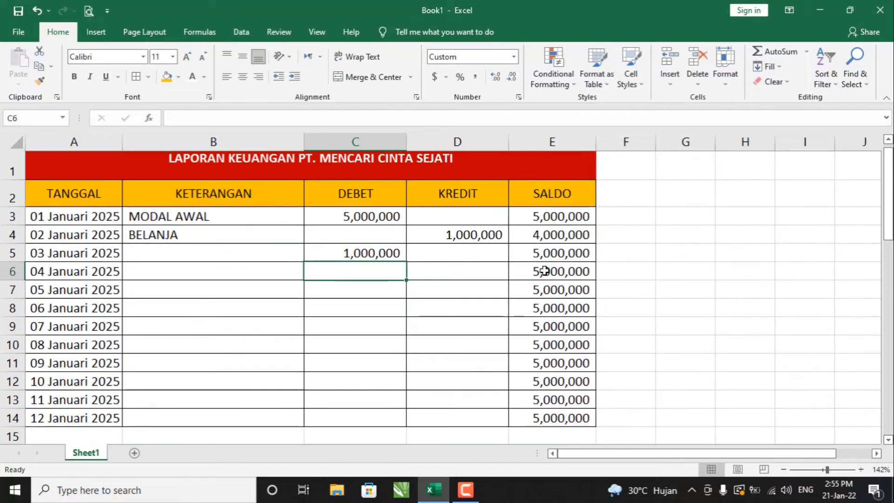
pyautogui.scroll(-1, 544, 268)
pyautogui.scroll(1, 545, 266)
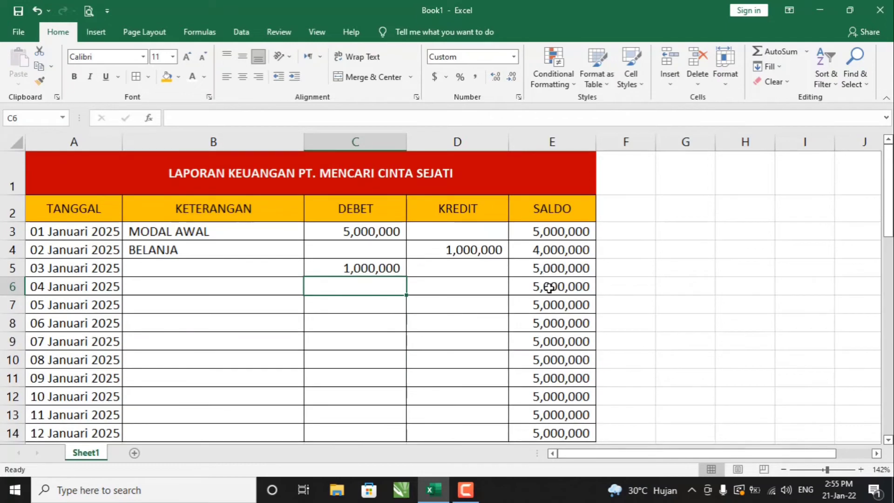
pyautogui.scroll(-1, 549, 260)
pyautogui.scroll(1, 549, 258)
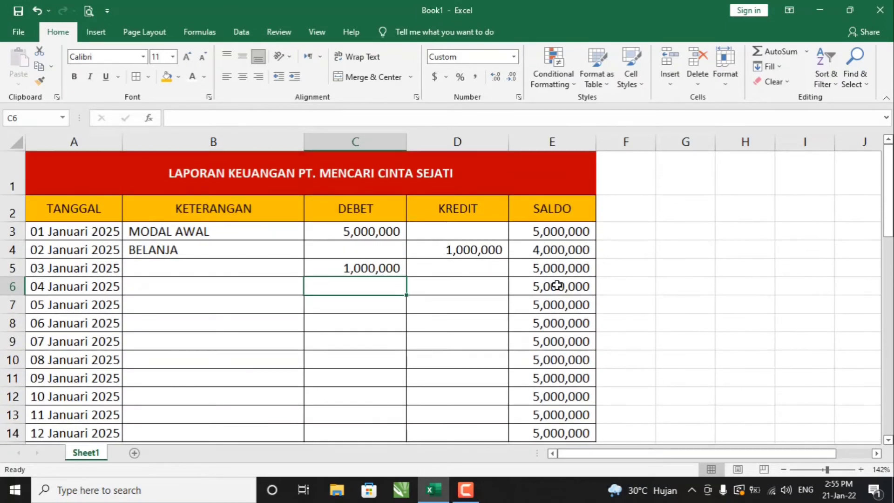
pyautogui.moveTo(557, 285); pyautogui.dragTo(559, 415)
pyautogui.moveTo(546, 285); pyautogui.dragTo(529, 390)
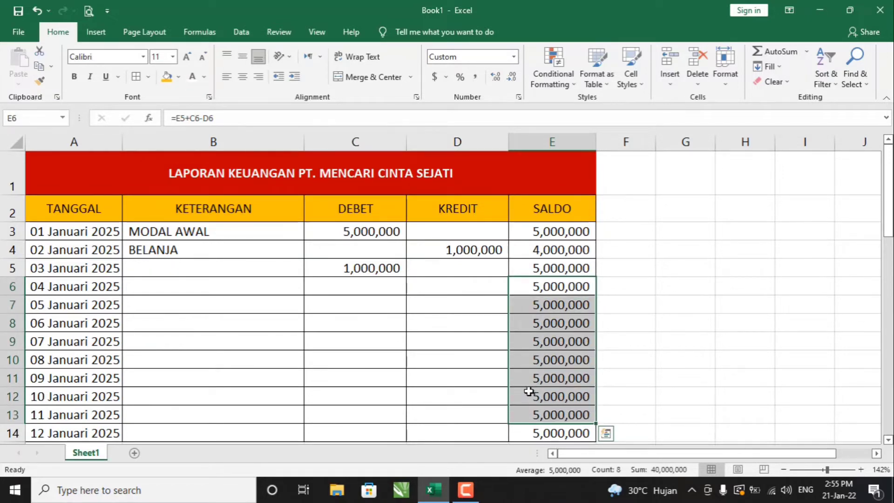
pyautogui.scroll(-1, 328, 342)
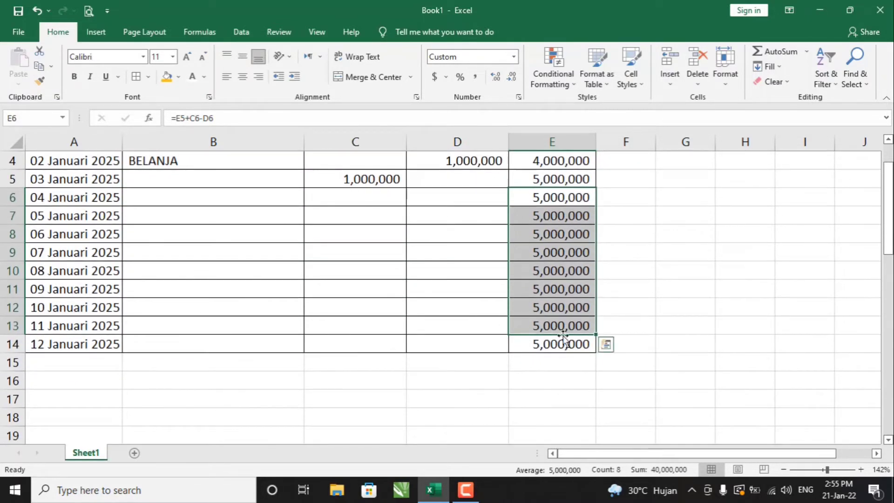
pyautogui.scroll(3, 543, 371)
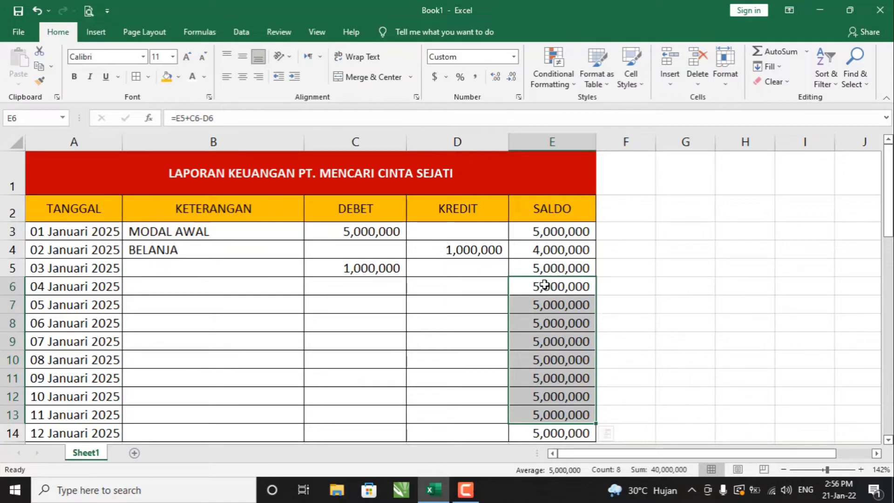
# Clear the SALDO formulas from 04 Januari 2025 downward, including the empty cell below the table (E6:E15)
pyautogui.moveTo(545, 285); pyautogui.dragTo(564, 381)
pyautogui.scroll(1, 564, 377)
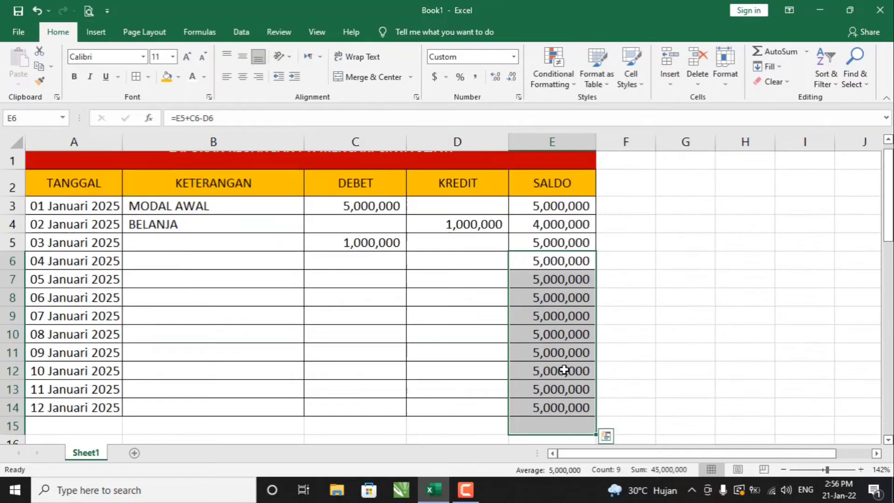
pyautogui.press('Delete')
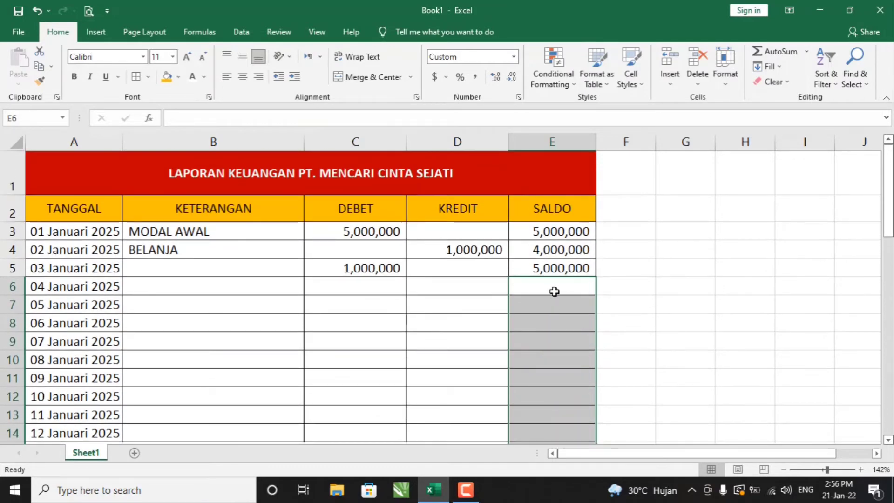
# Enter a KREDIT of 1000000 for 04 Januari 2025 in D6
pyautogui.click(457, 291)
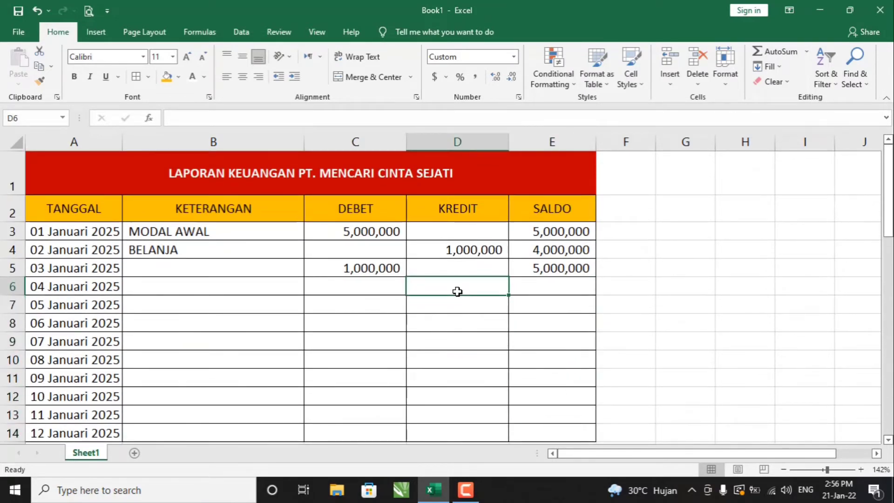
pyautogui.write('1,00')
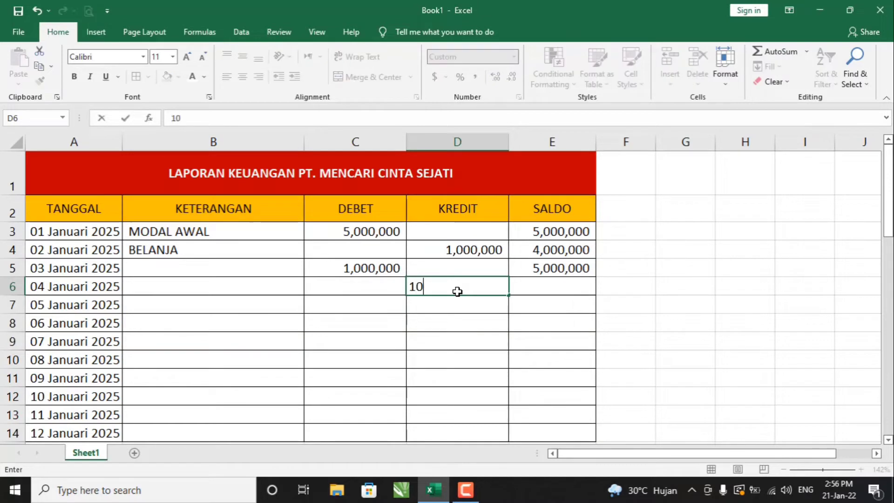
pyautogui.write('0,00')
pyautogui.write('00000')
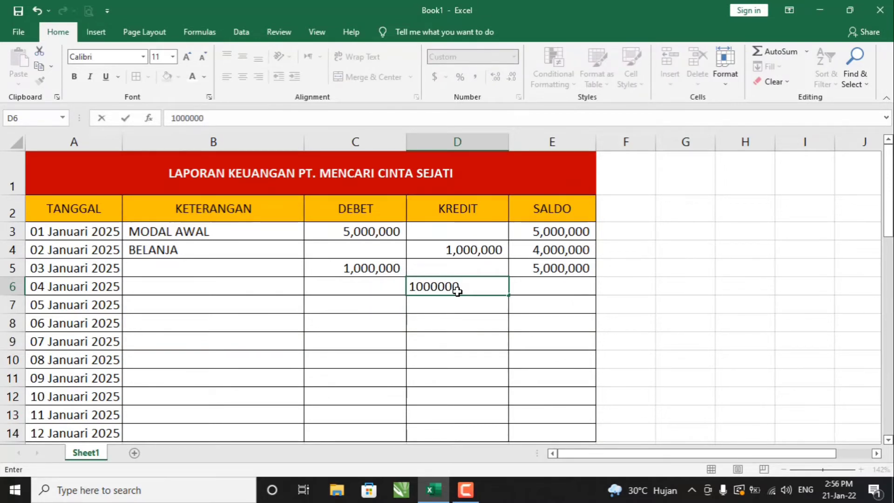
pyautogui.press('Return')
# Undo the last KREDIT entry in D6
pyautogui.click(577, 292)
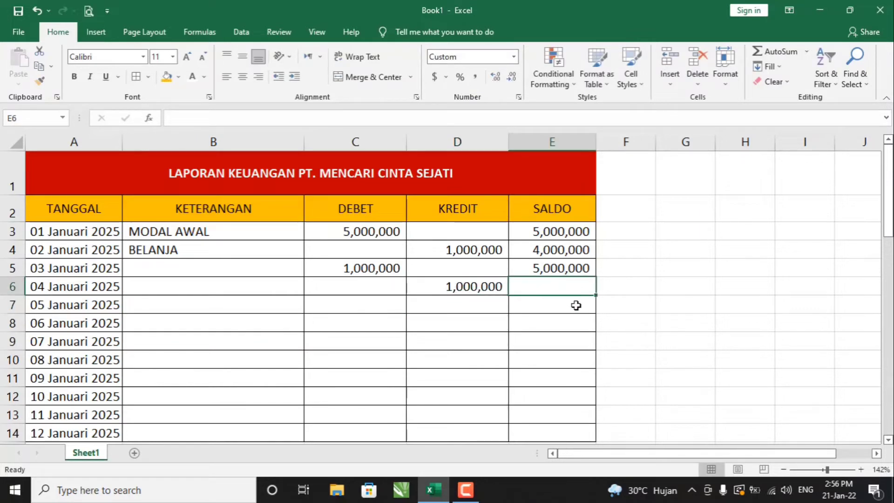
pyautogui.click(576, 305)
pyautogui.click(574, 285)
pyautogui.click(576, 308)
pyautogui.click(570, 290)
pyautogui.scroll(-1, 562, 289)
pyautogui.scroll(1, 562, 289)
pyautogui.hotkey('ctrl', 'z')
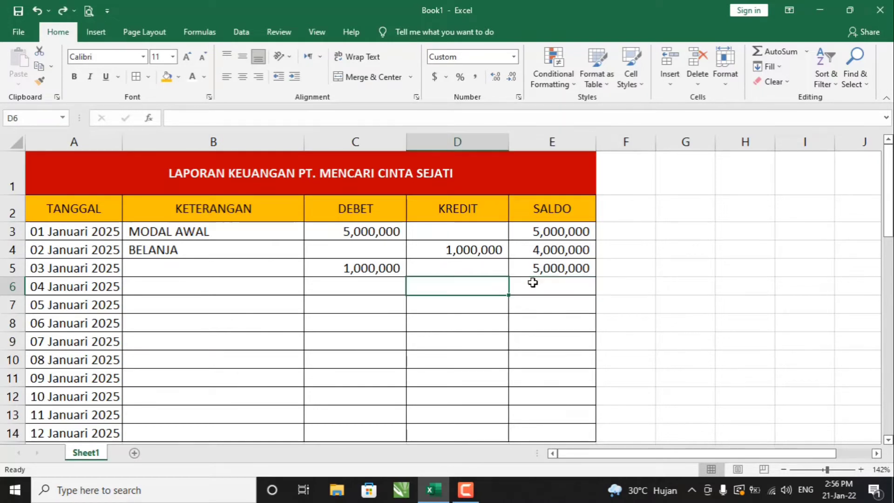
# Clear the SALDO formula in E5 and the DEBET amount in C5 for 03 Januari 2025
pyautogui.click(396, 295)
pyautogui.click(565, 288)
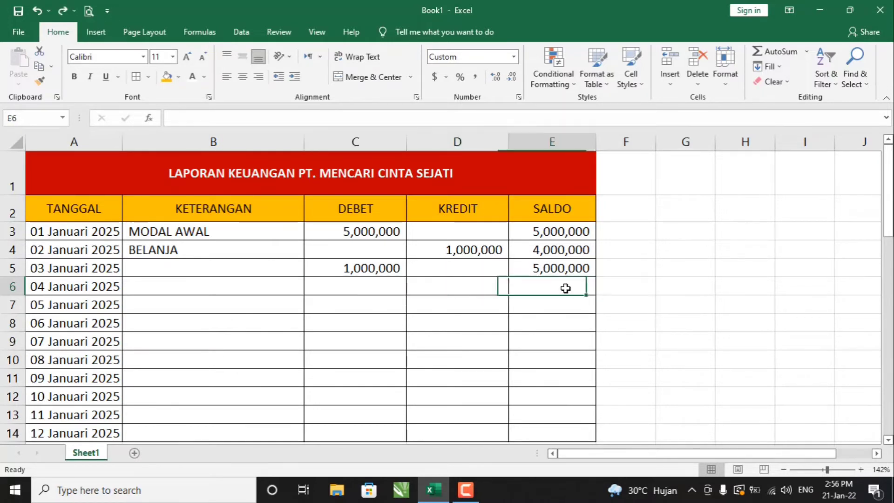
pyautogui.click(553, 271)
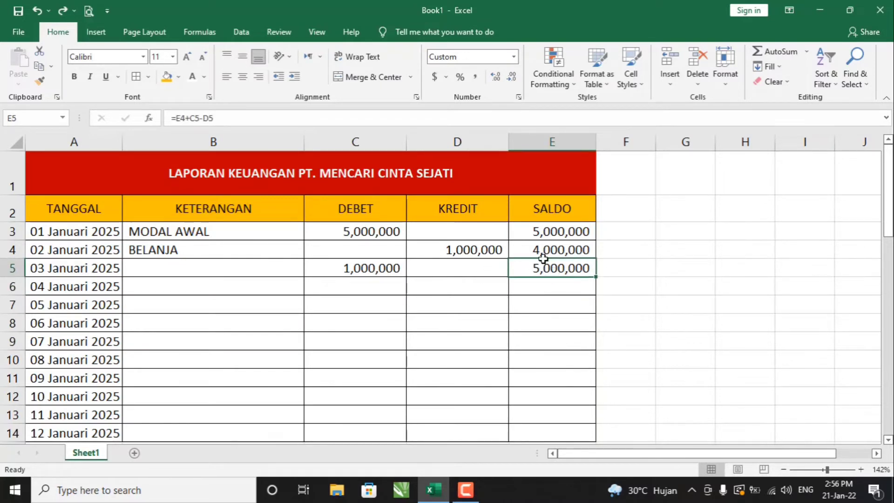
pyautogui.press('Delete')
pyautogui.click(399, 274)
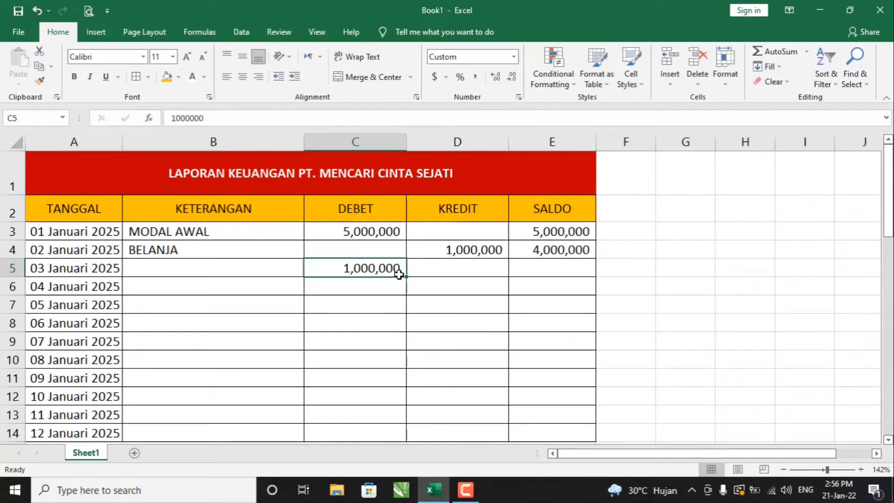
pyautogui.press('Delete')
# Try filling the E4 balance formula down the SALDO column to E14, and undo the fill
pyautogui.click(545, 249)
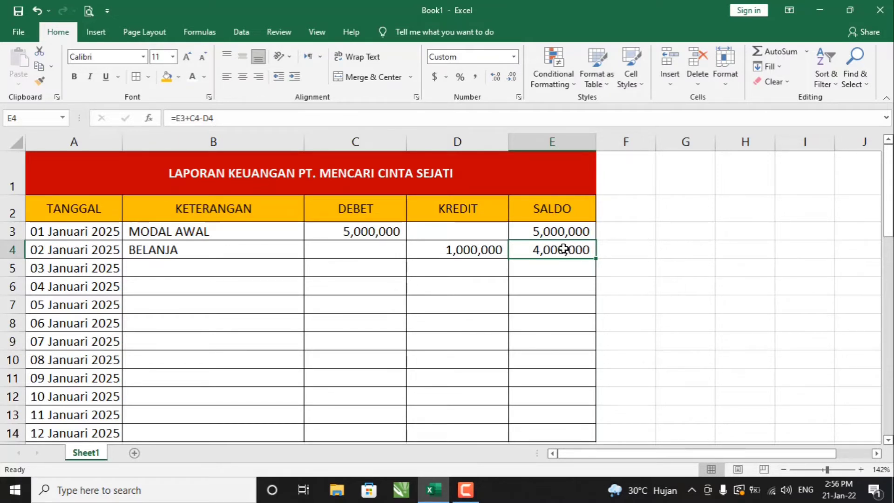
pyautogui.doubleClick(596, 257)
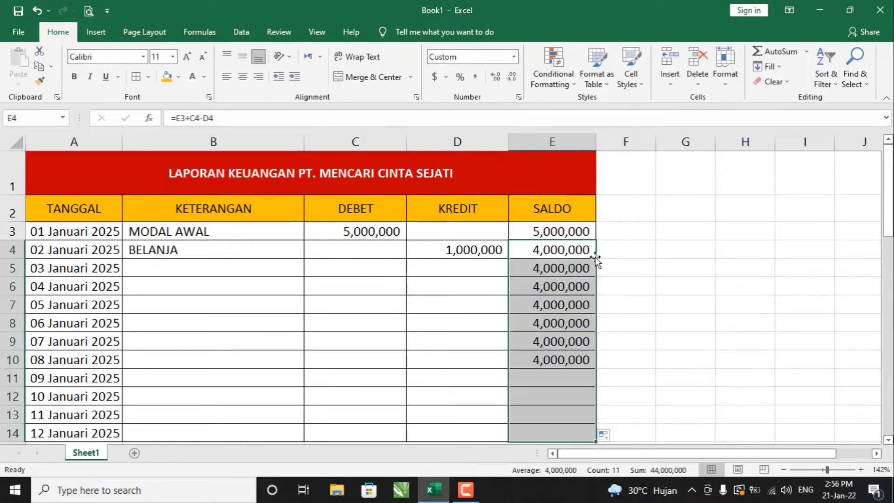
pyautogui.scroll(-1, 596, 259)
pyautogui.scroll(1, 598, 256)
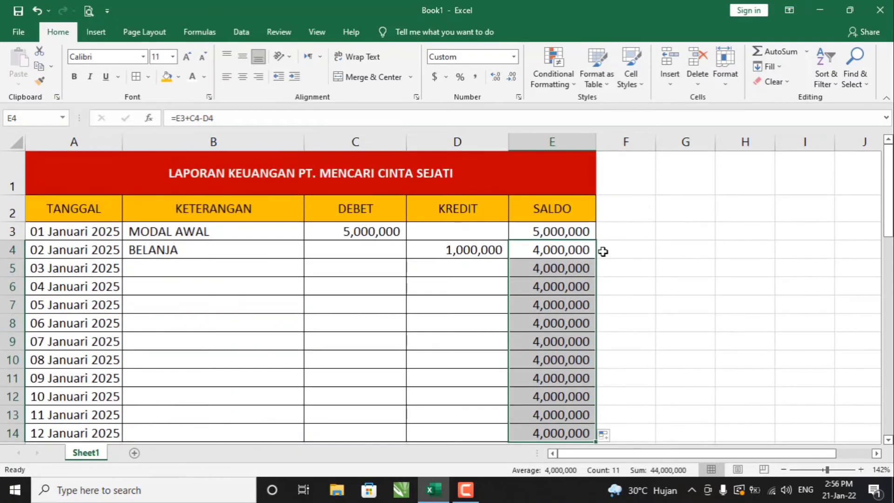
pyautogui.click(603, 251)
pyautogui.click(579, 252)
pyautogui.hotkey('ctrl', 'z')
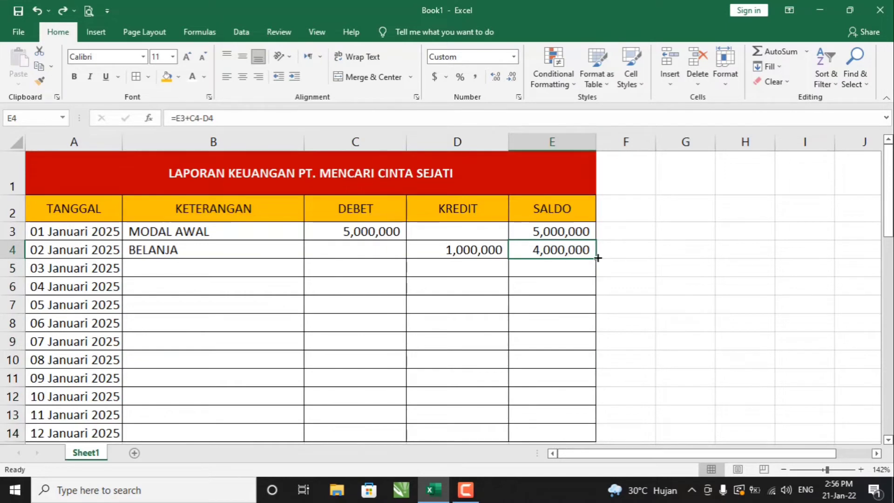
# Fill the E4 balance formula down the SALDO column to the 12 Januari 2025 row, E14
pyautogui.doubleClick(597, 258)
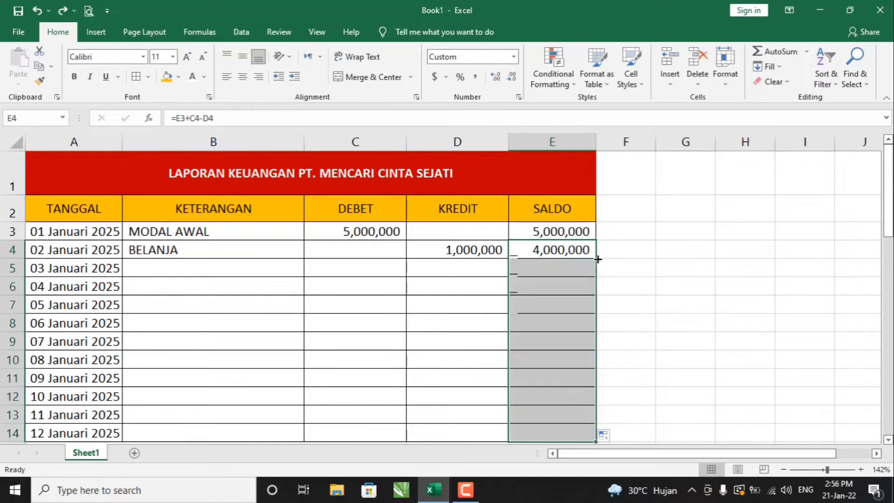
pyautogui.click(551, 252)
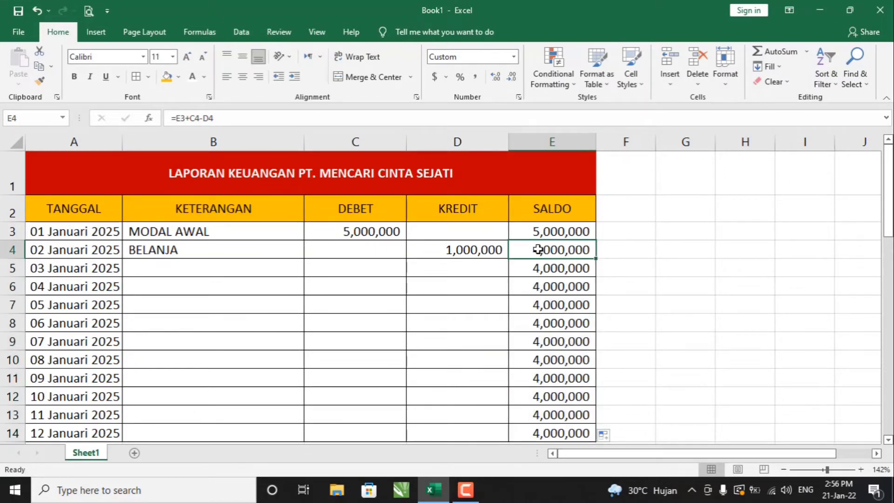
pyautogui.click(701, 248)
pyautogui.click(568, 251)
# Insert an opening IF( in front of E3+C4-D4 in the 02 Januari 2025 SALDO formula, E4
pyautogui.click(562, 235)
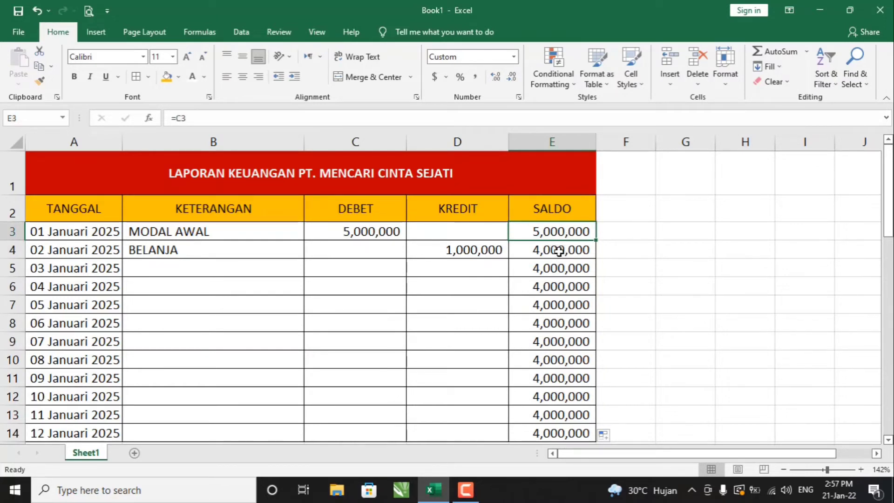
pyautogui.click(561, 251)
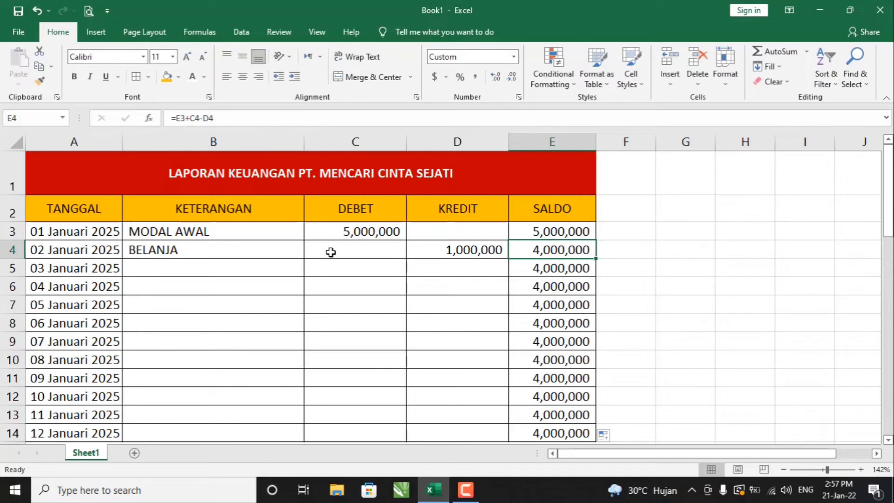
pyautogui.doubleClick(539, 250)
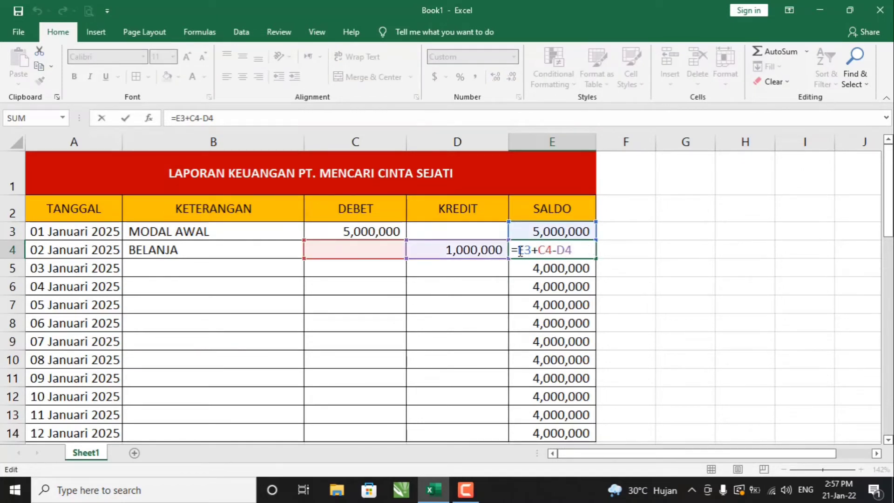
pyautogui.press('Right')
pyautogui.press('Right')
pyautogui.press('Right')
pyautogui.press('Right')
pyautogui.click(521, 250)
pyautogui.write('IF')
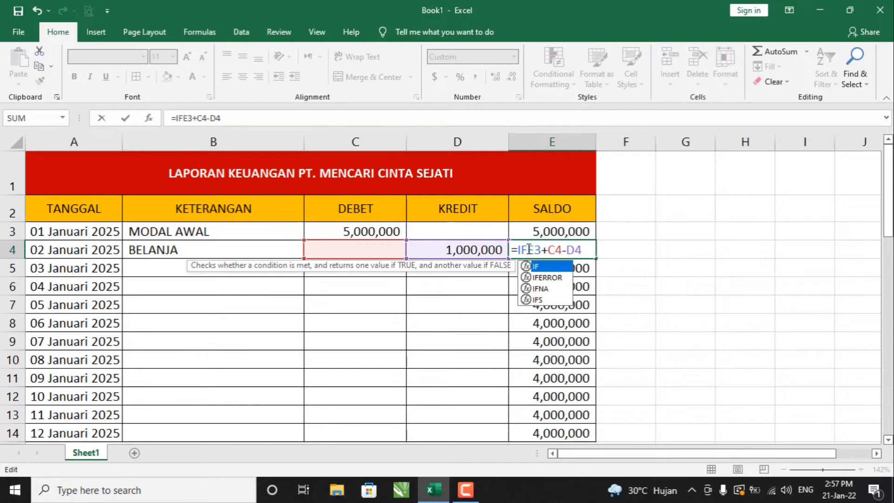
pyautogui.write('(')
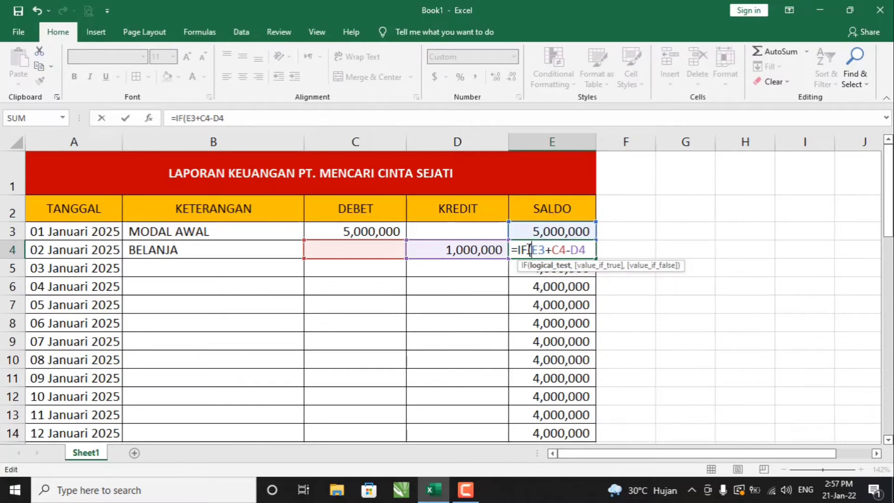
# Add an AND( test after IF( in the E4 formula, with C4="" as its first condition followed by a comma
pyautogui.write('AND')
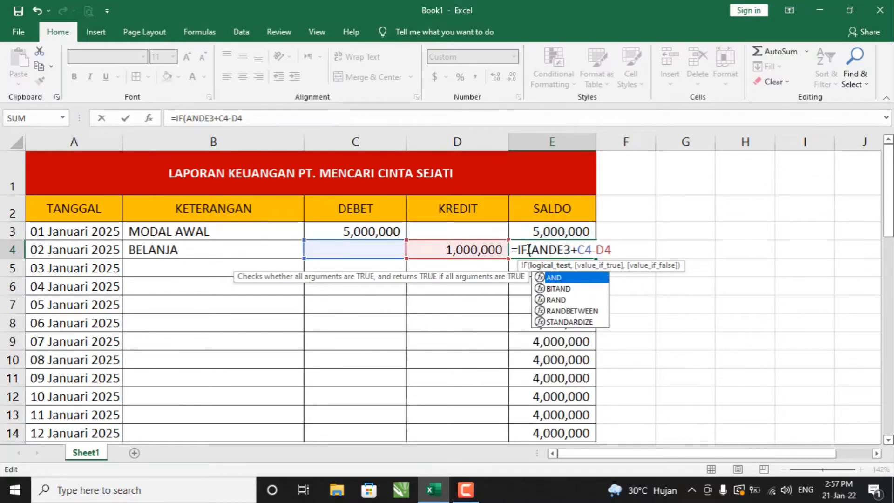
pyautogui.write('(')
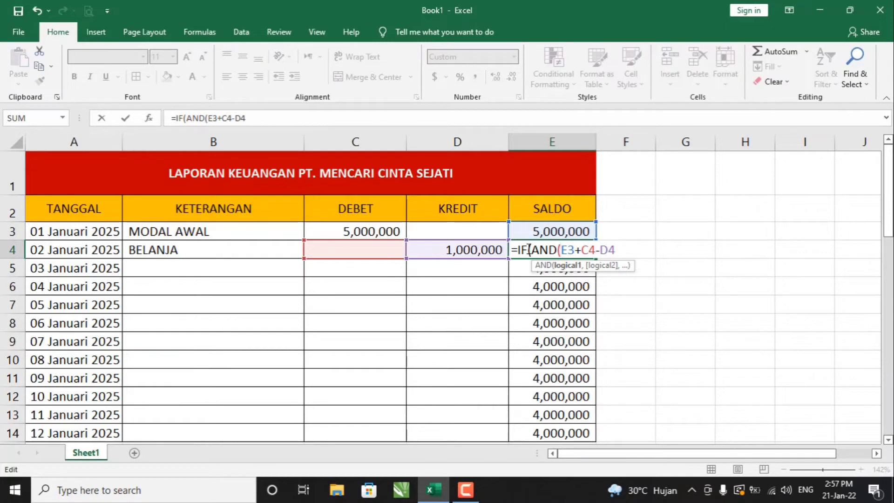
pyautogui.click(356, 251)
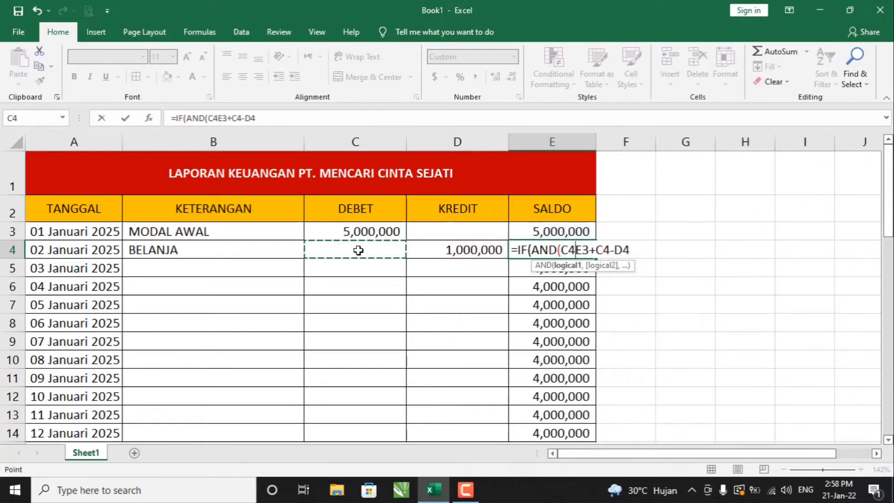
pyautogui.press('BackSpace')
pyautogui.press('BackSpace')
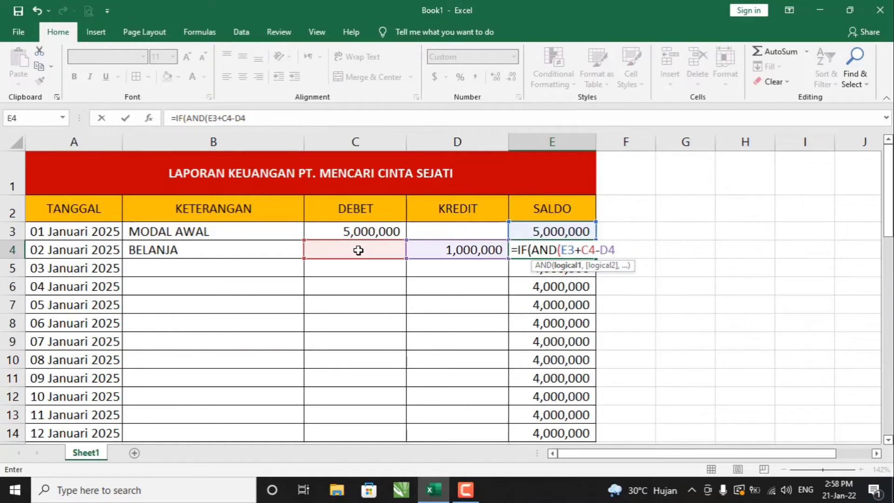
pyautogui.write('C4')
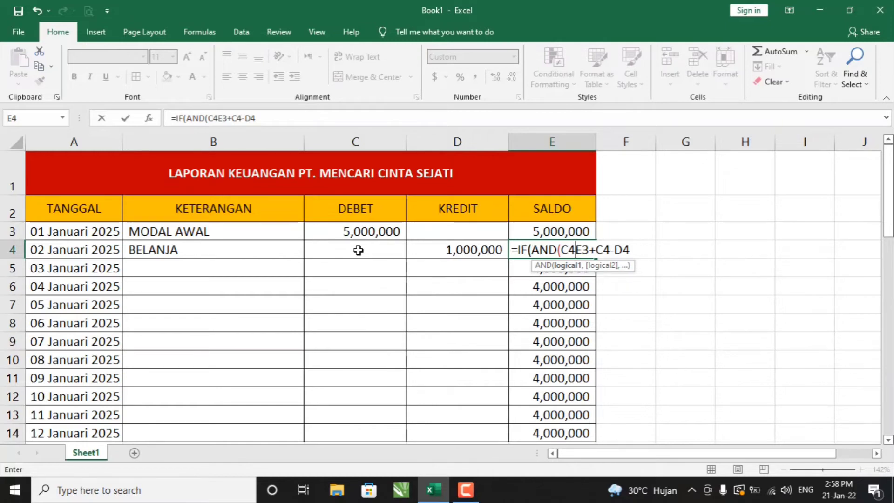
pyautogui.write('=')
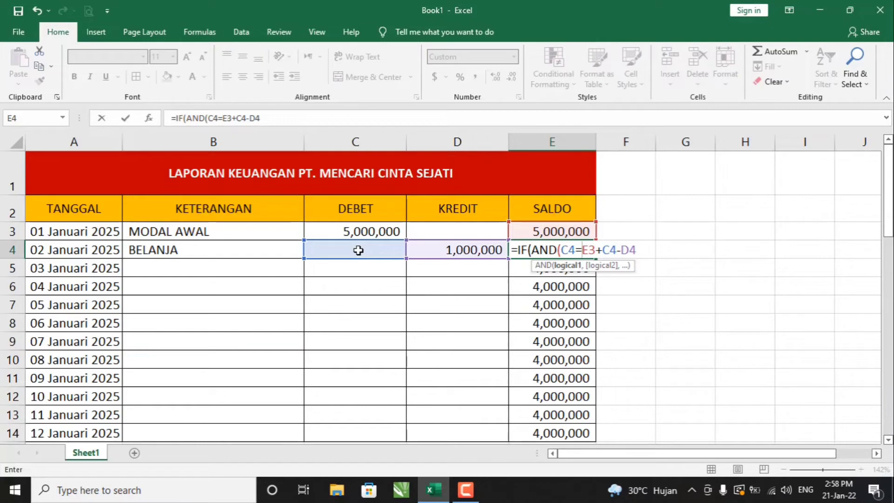
pyautogui.write('""')
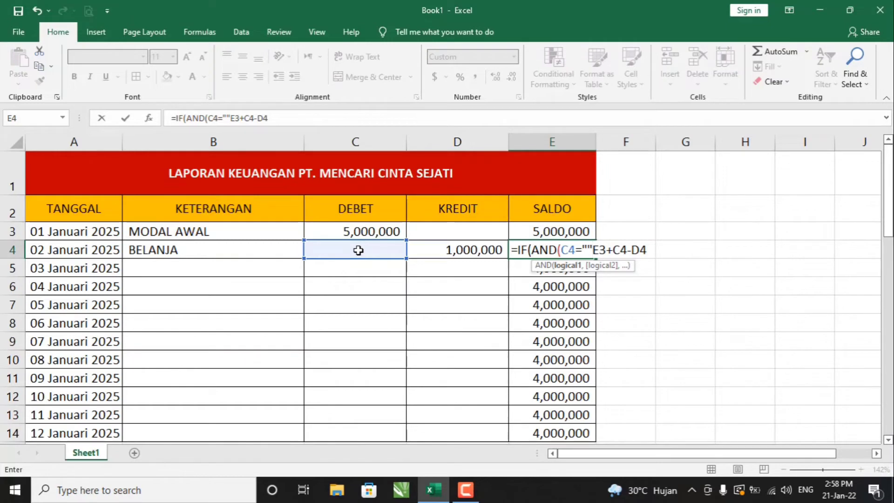
pyautogui.write(',')
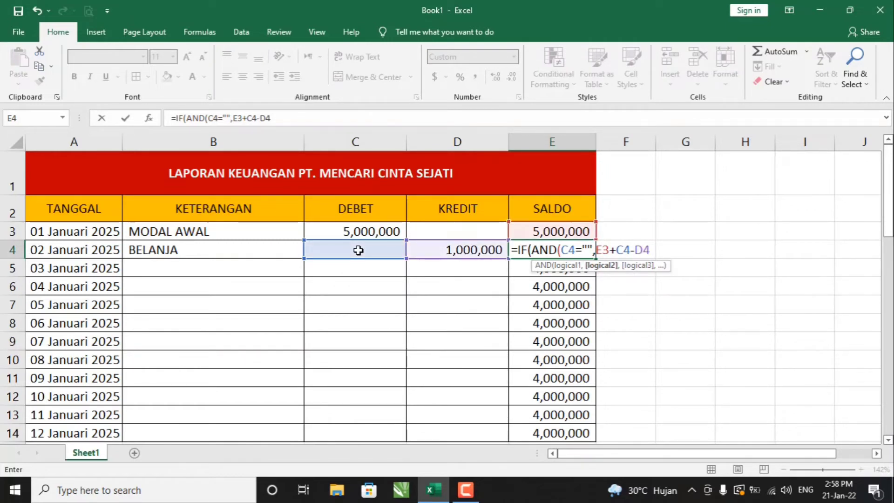
# Add D4="" as the second condition in the E4 formula and close the AND function
pyautogui.click(466, 250)
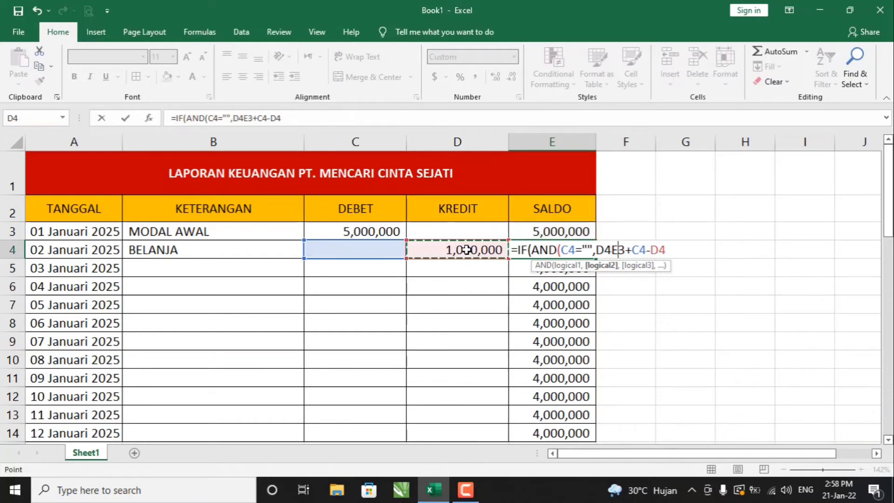
pyautogui.write('=')
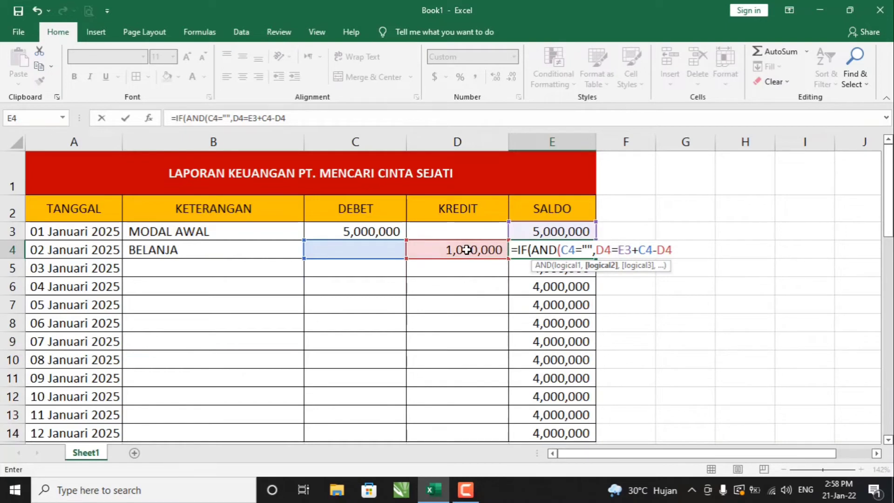
pyautogui.write('""')
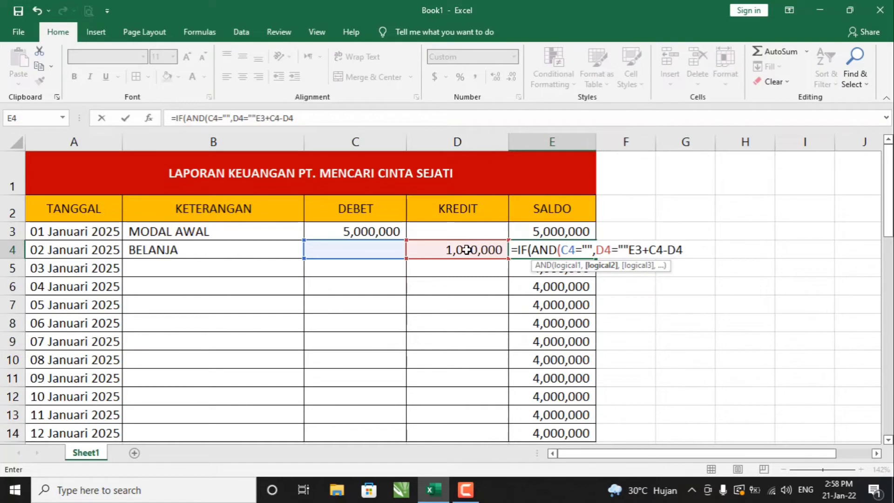
pyautogui.write(')')
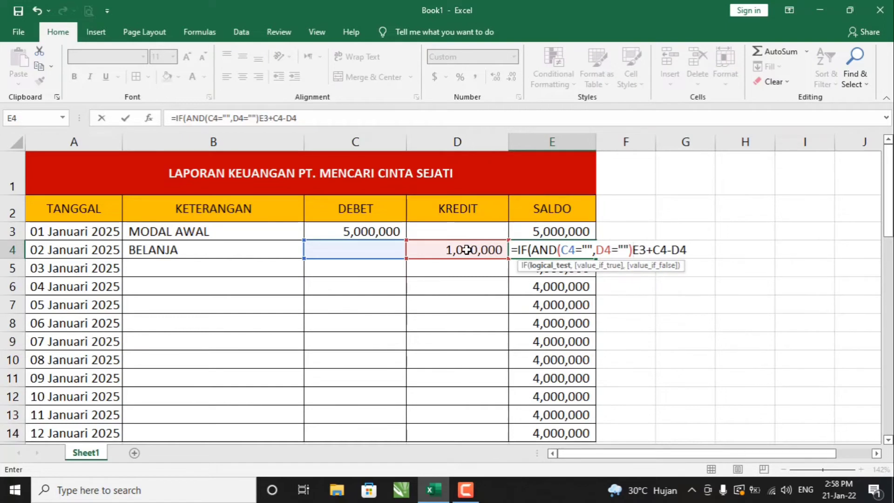
# Complete the E4 formula with "" as the true result and E3+C4-D4 as the false result, closing the IF function
pyautogui.write(',')
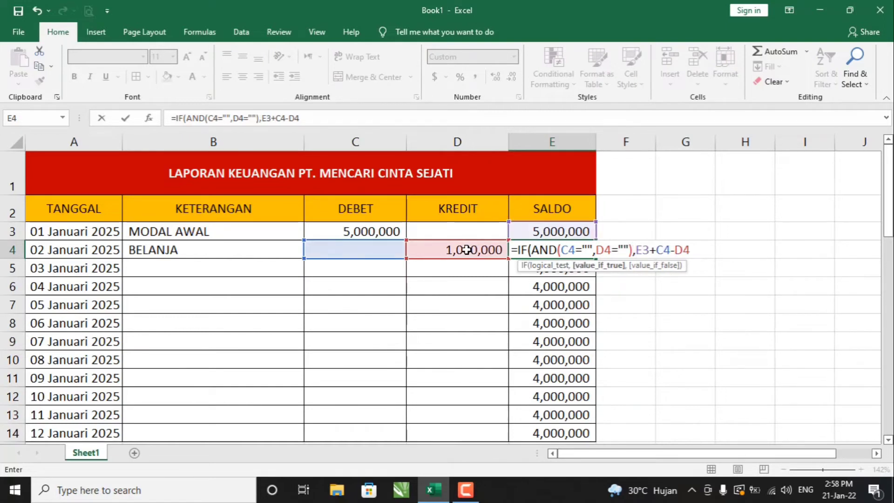
pyautogui.write('""')
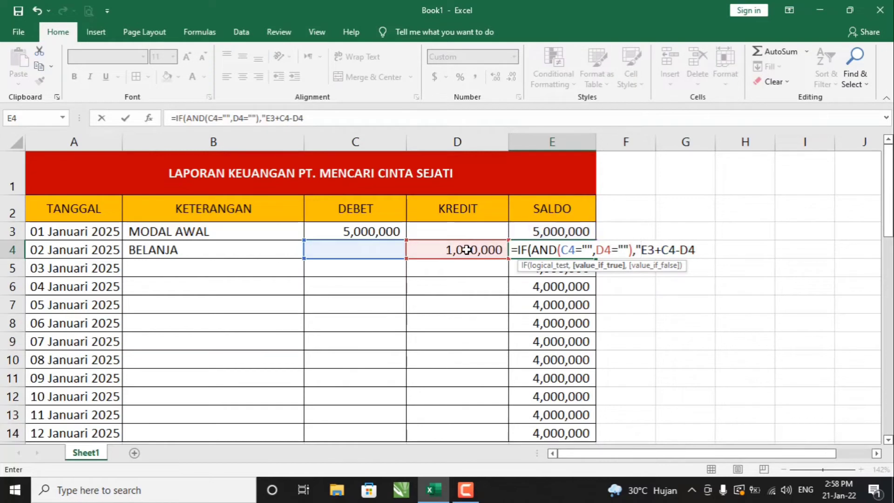
pyautogui.write(',')
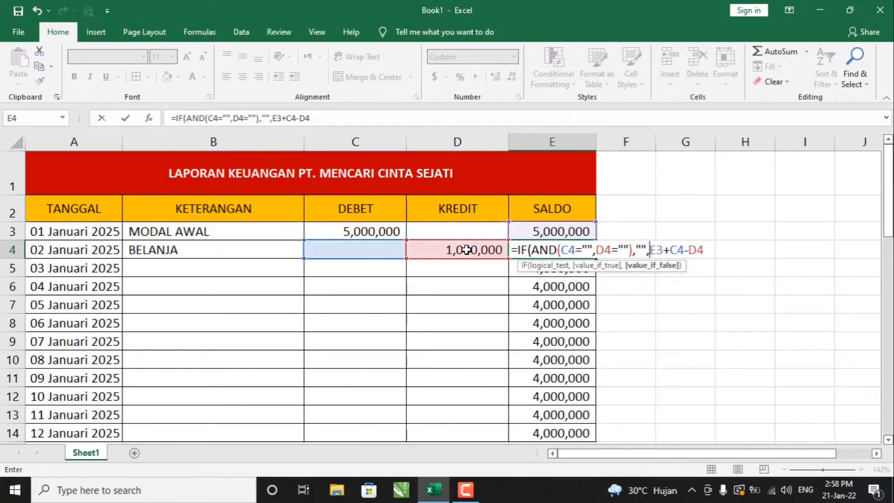
pyautogui.press('Right')
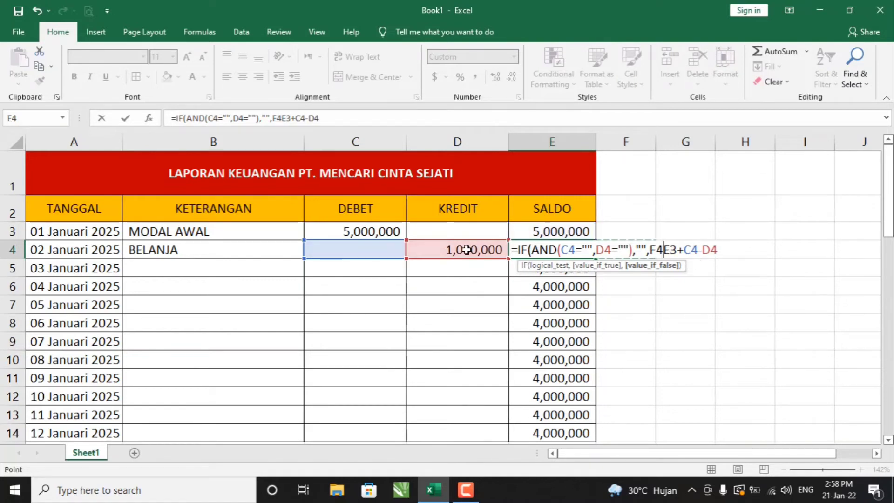
pyautogui.press('BackSpace')
pyautogui.press('BackSpace')
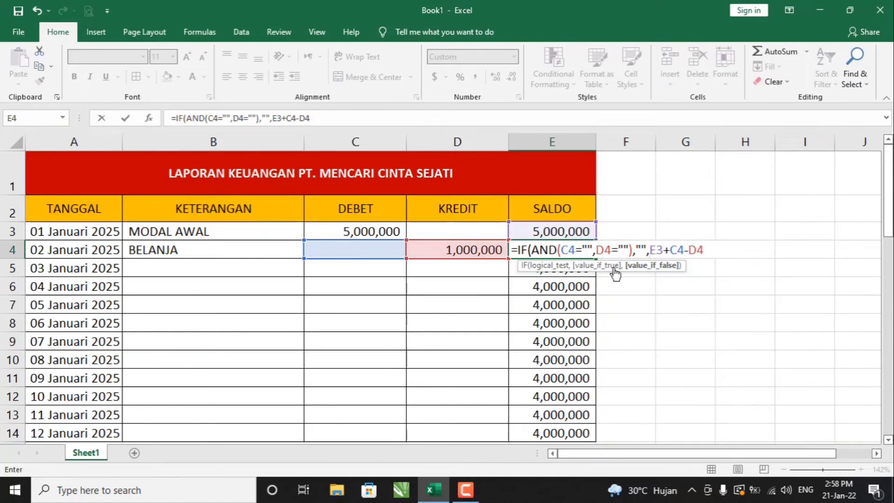
pyautogui.press('BackSpace')
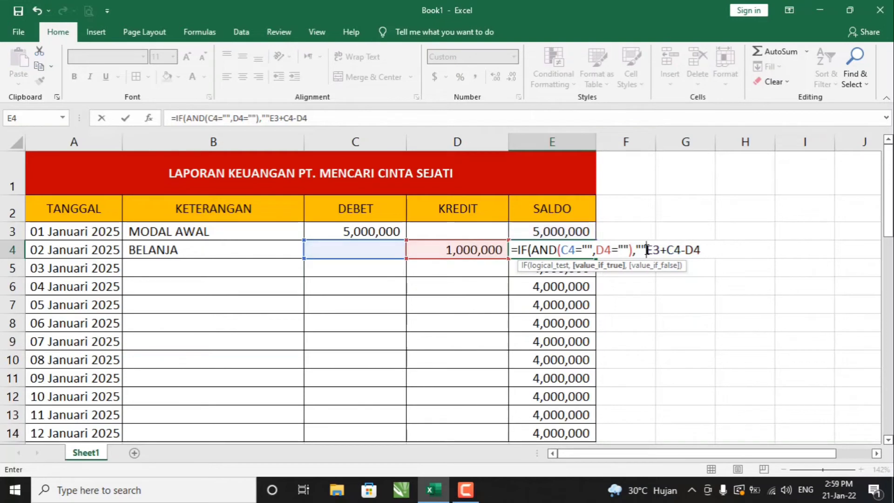
pyautogui.write(',')
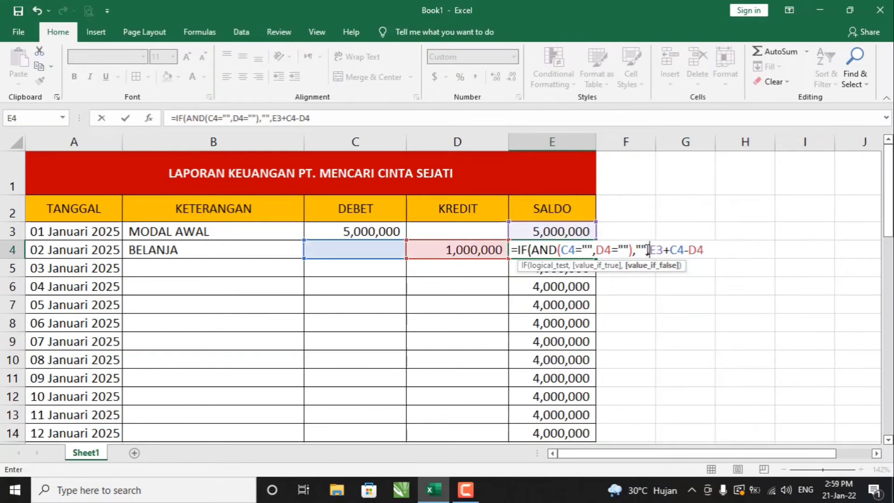
pyautogui.click(701, 250)
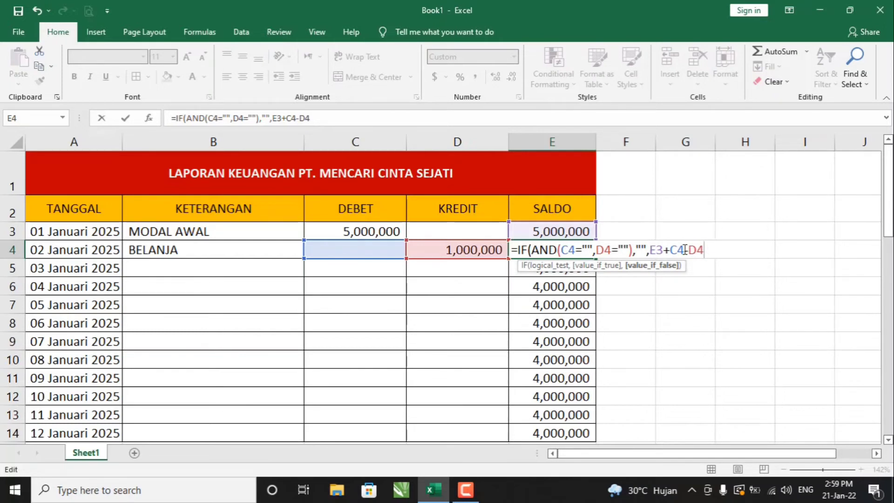
pyautogui.write(')')
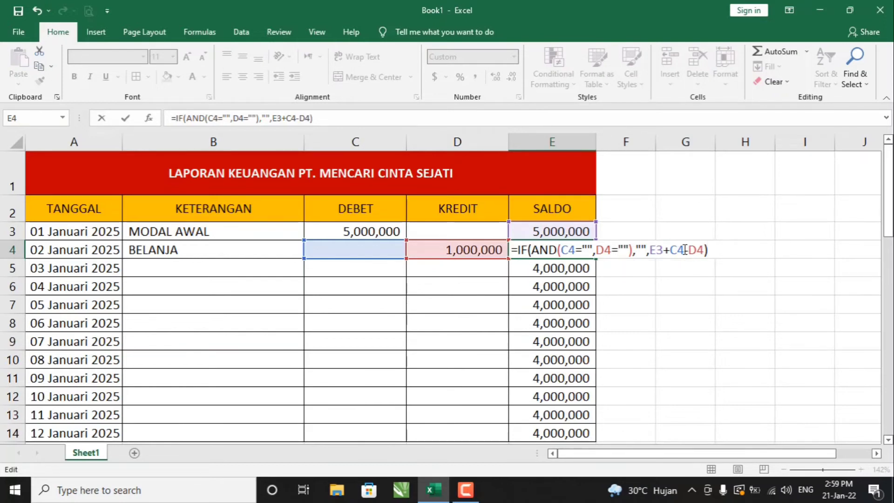
pyautogui.press('Return')
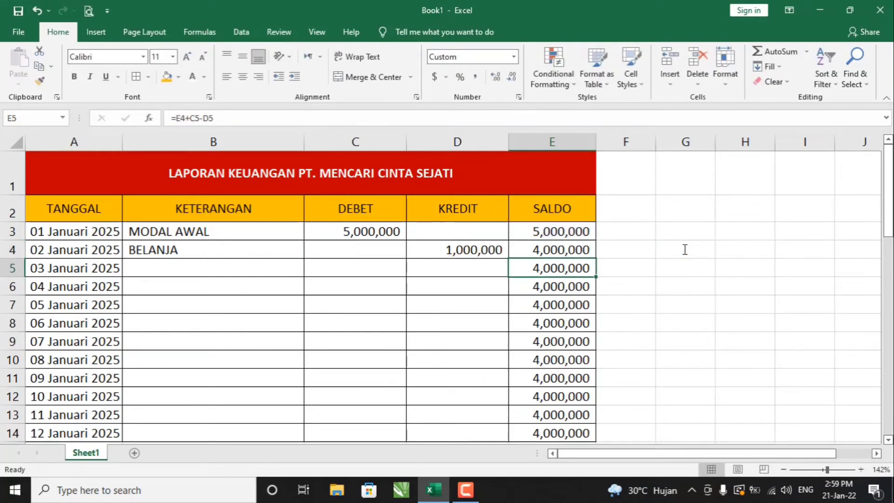
# Fill the E4 IF/AND formula down the SALDO column to the 12 Januari 2025 row, E14
pyautogui.click(552, 246)
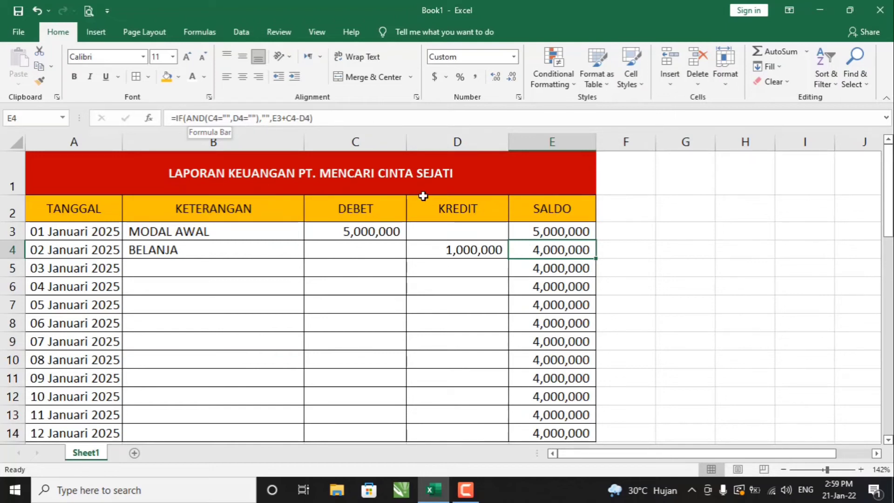
pyautogui.click(546, 271)
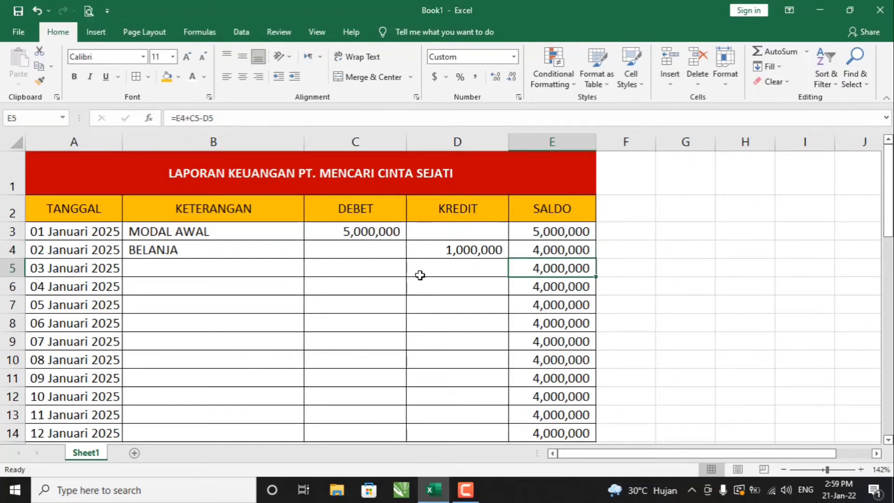
pyautogui.click(564, 247)
pyautogui.click(562, 265)
pyautogui.click(556, 251)
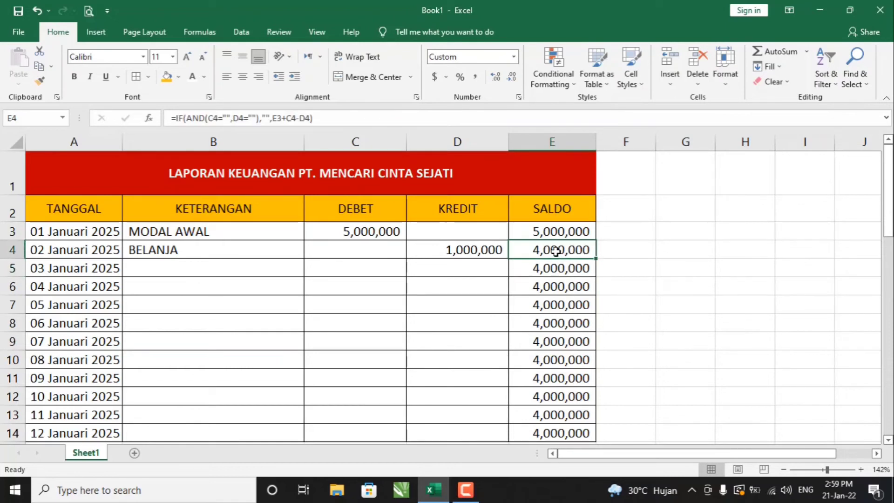
pyautogui.doubleClick(598, 260)
pyautogui.scroll(-2, 585, 265)
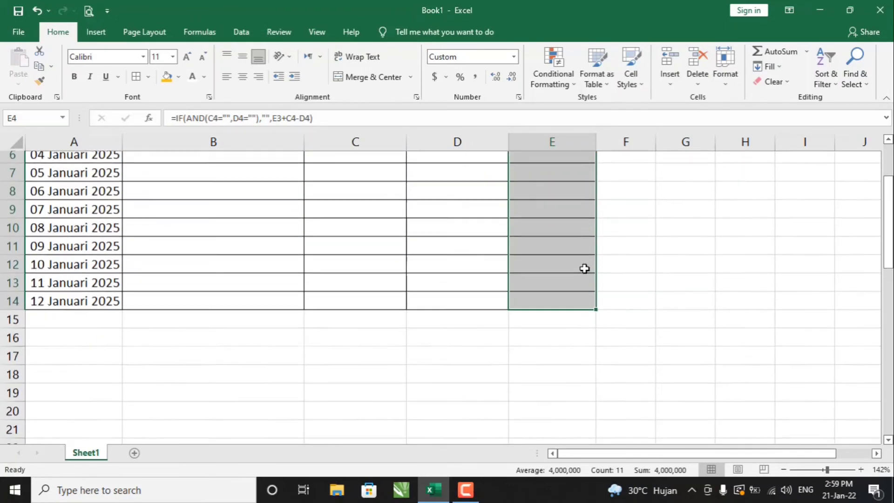
pyautogui.scroll(2, 584, 268)
pyautogui.scroll(-2, 585, 268)
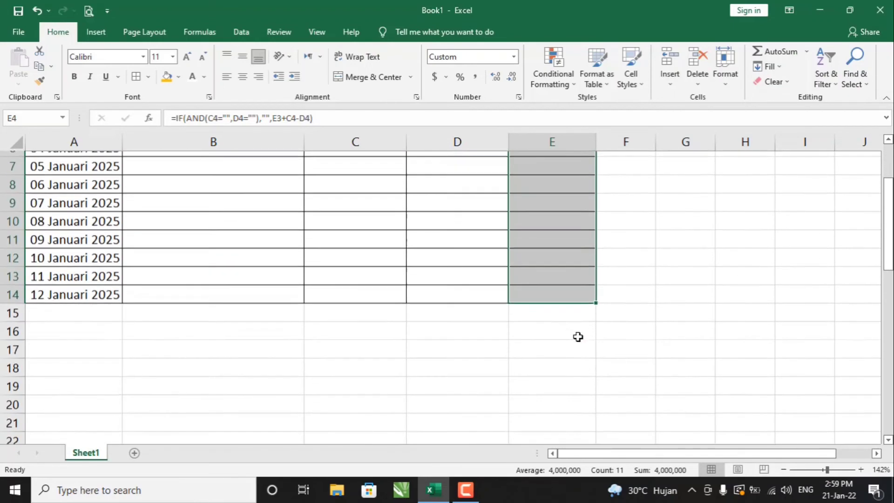
pyautogui.scroll(1, 563, 317)
# Examine the copied IF/AND formulas in the SALDO cells below E4, from 03 Januari 2025 onward
pyautogui.click(547, 247)
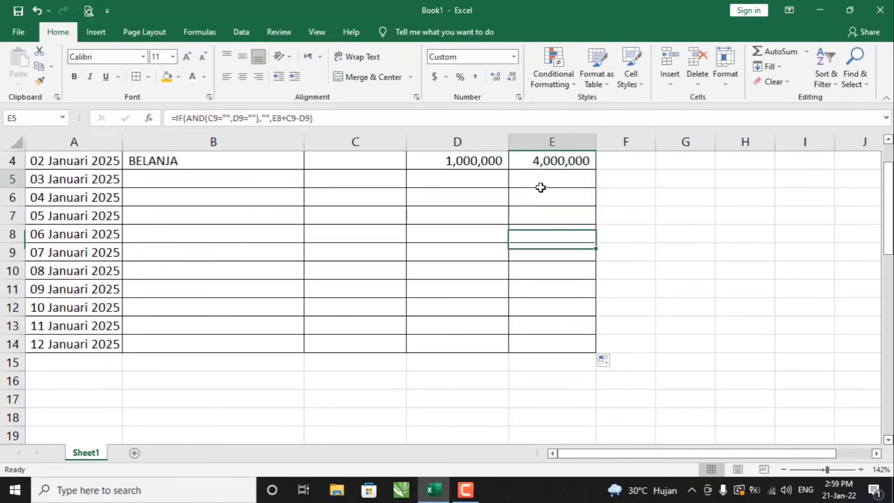
pyautogui.click(540, 184)
pyautogui.scroll(2, 551, 204)
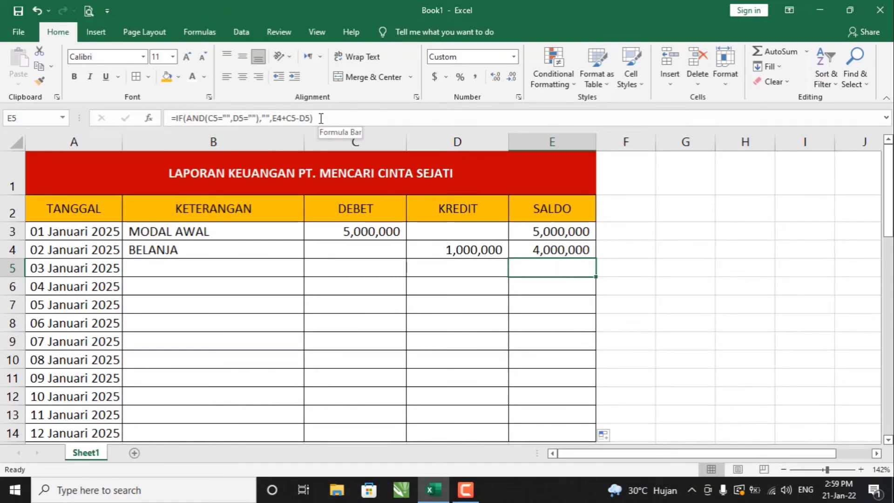
pyautogui.click(547, 287)
pyautogui.click(543, 303)
pyautogui.click(536, 275)
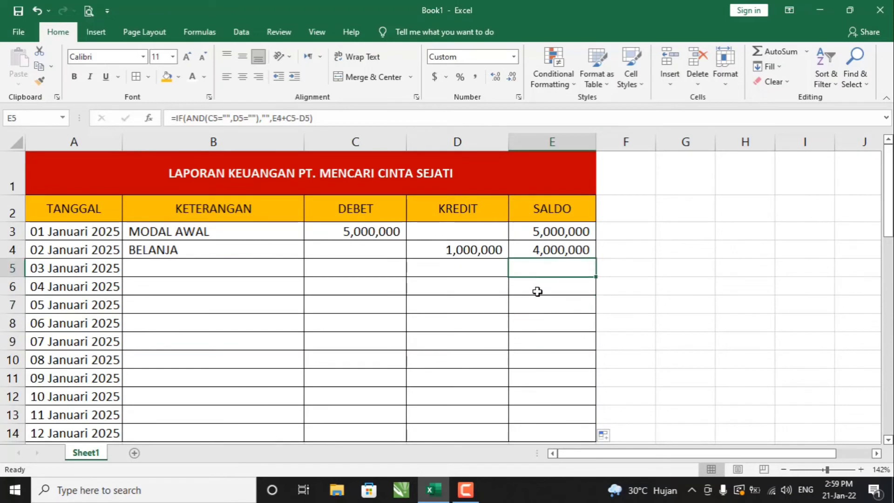
pyautogui.click(536, 291)
pyautogui.click(543, 320)
pyautogui.click(547, 288)
pyautogui.click(543, 268)
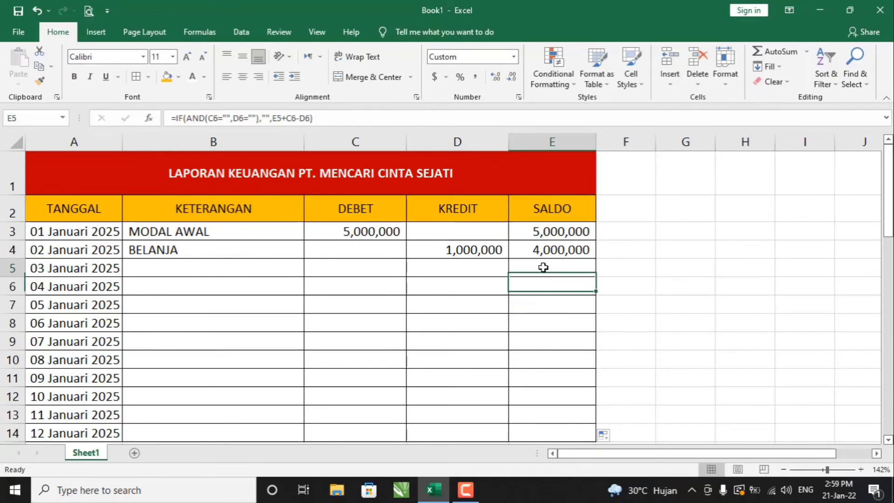
# Enter 500000 as the DEBET amount for 03 Januari 2025 in C5
pyautogui.click(386, 273)
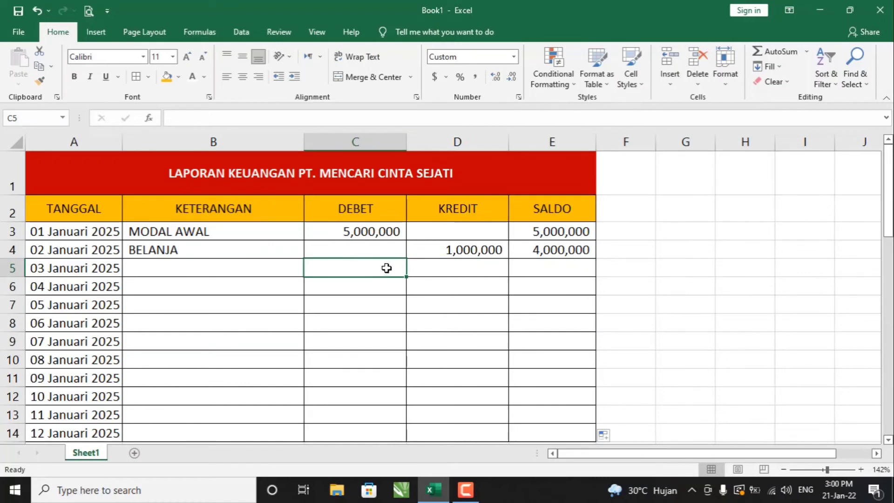
pyautogui.write('50000')
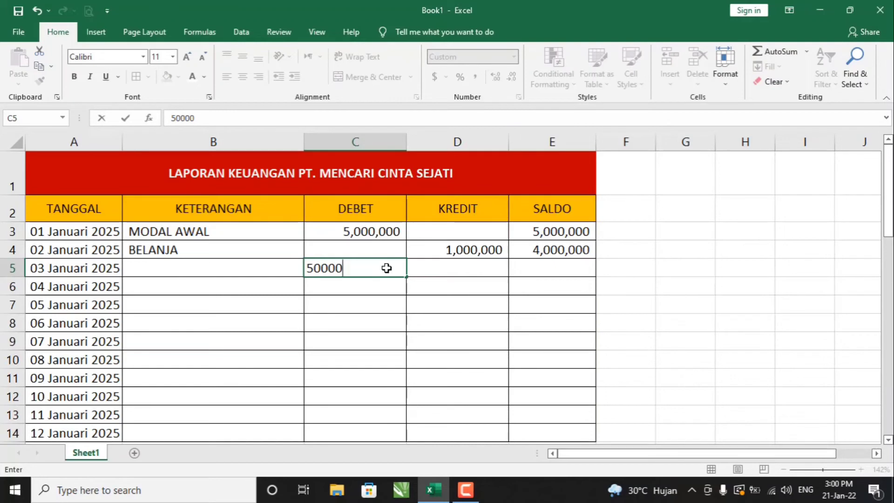
pyautogui.write('0')
pyautogui.press('Return')
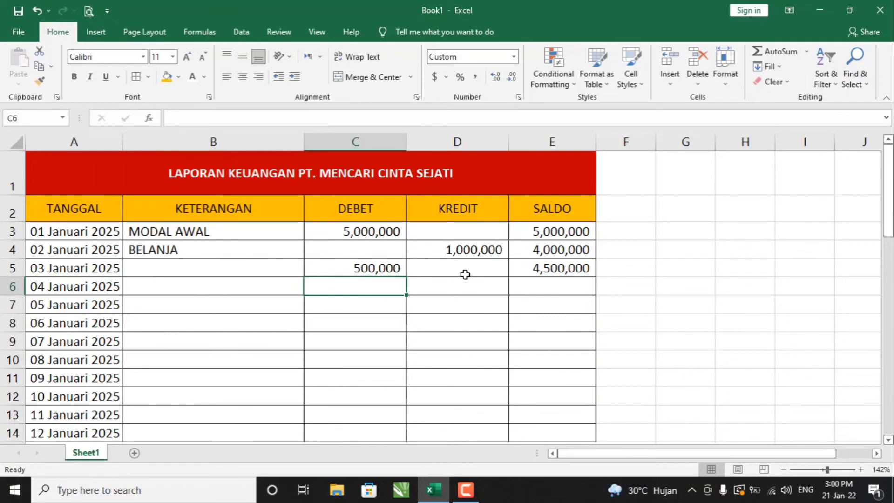
# Enter 500000 as the KREDIT amount for 04 Januari 2025 in D6
pyautogui.click(445, 284)
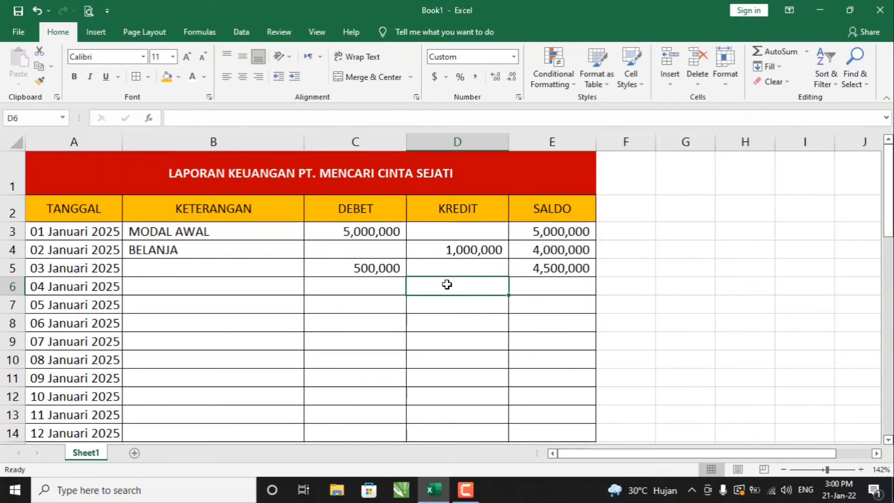
pyautogui.write('500000')
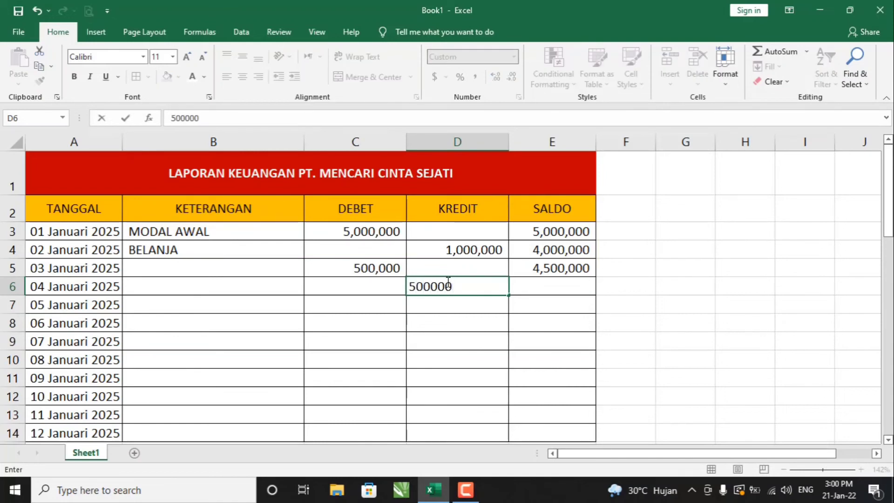
pyautogui.press('Return')
# Examine the SALDO formulas in E3 through E6 against the debit and credit amounts in their rows
pyautogui.click(576, 286)
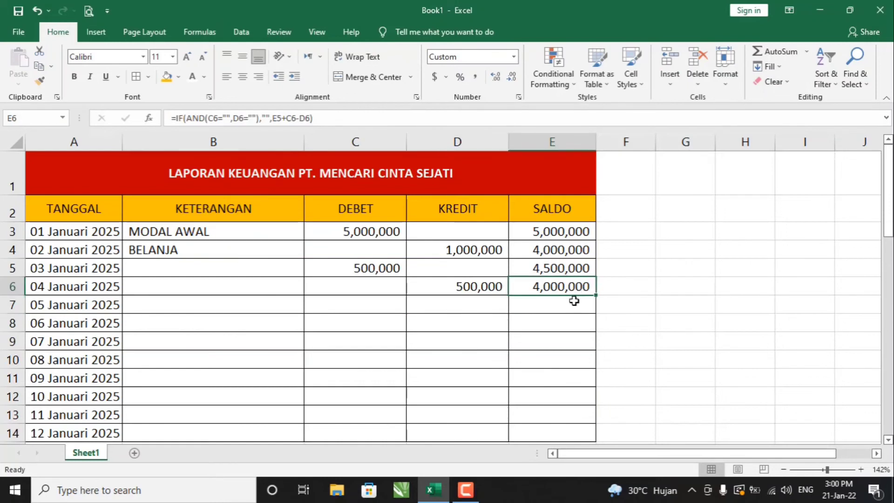
pyautogui.click(574, 301)
pyautogui.click(564, 268)
pyautogui.click(543, 232)
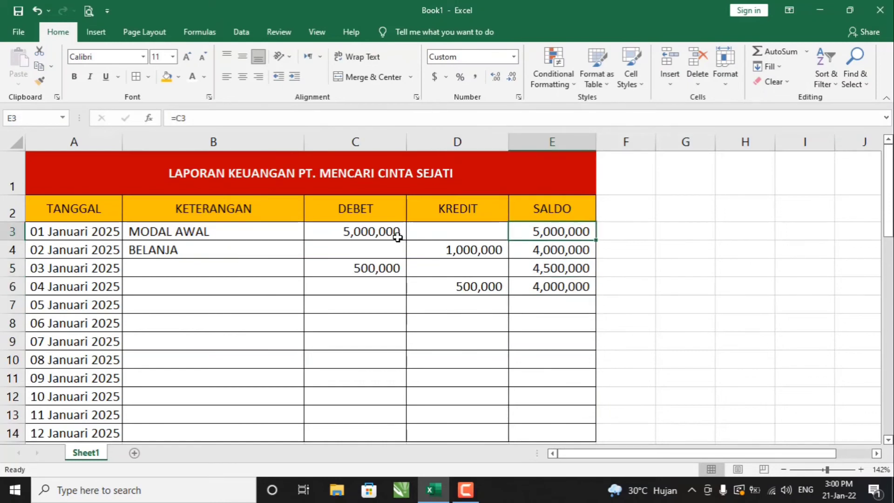
pyautogui.click(397, 237)
pyautogui.click(556, 231)
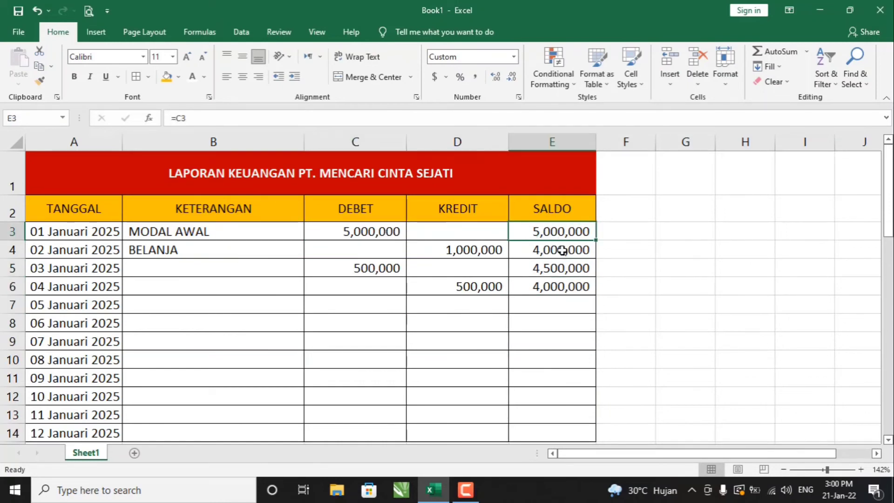
pyautogui.click(562, 250)
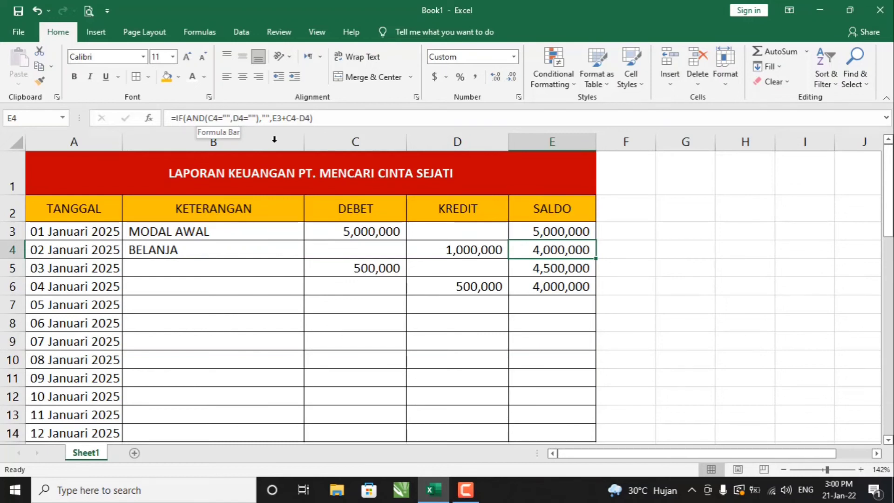
pyautogui.click(642, 273)
pyautogui.click(543, 256)
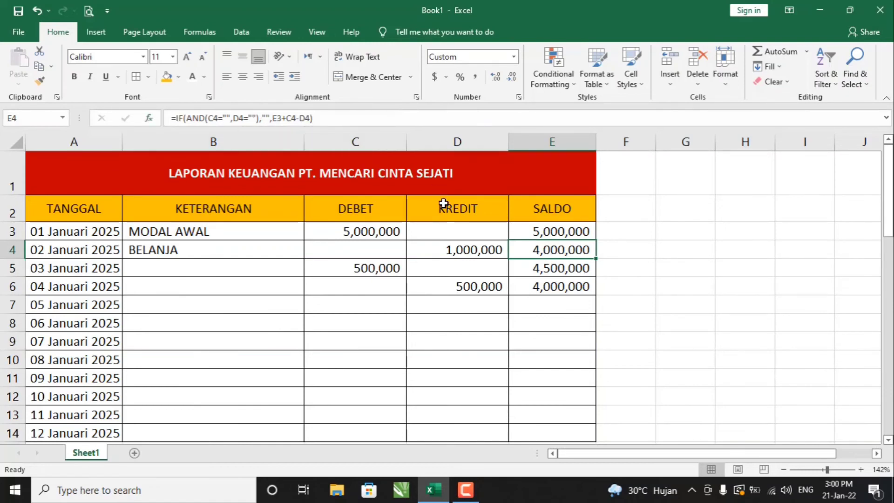
pyautogui.click(658, 263)
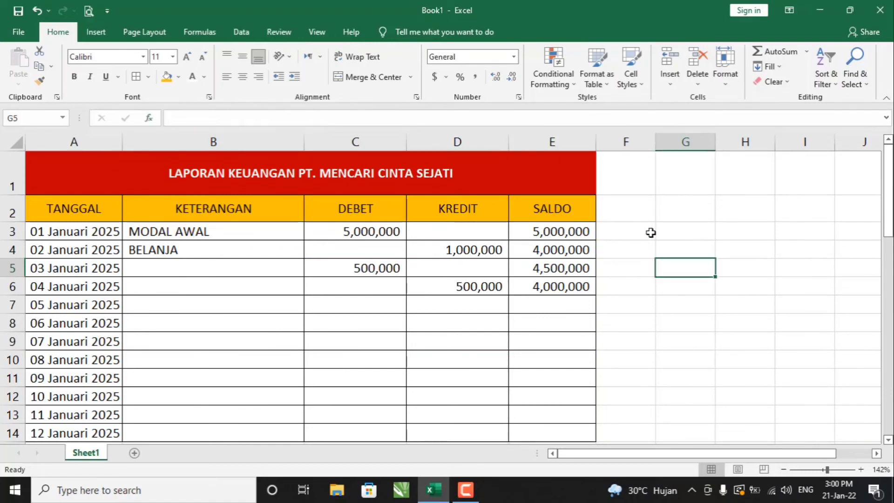
pyautogui.click(637, 205)
pyautogui.click(564, 264)
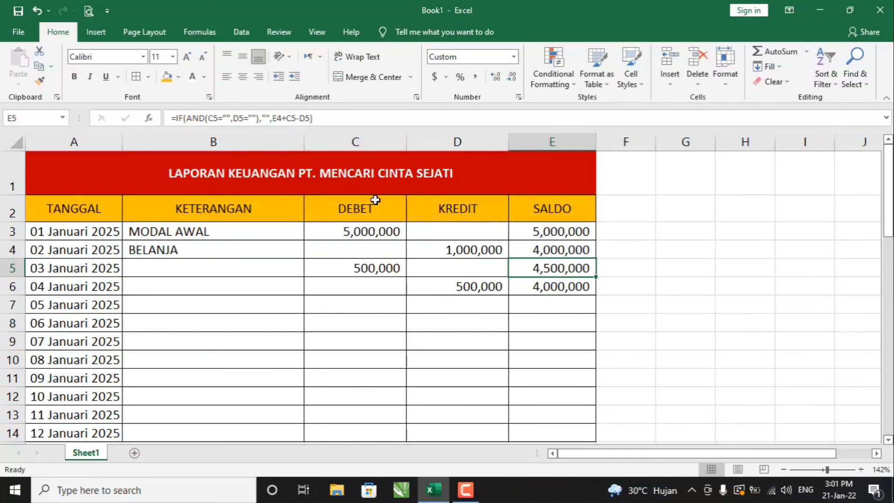
pyautogui.click(551, 287)
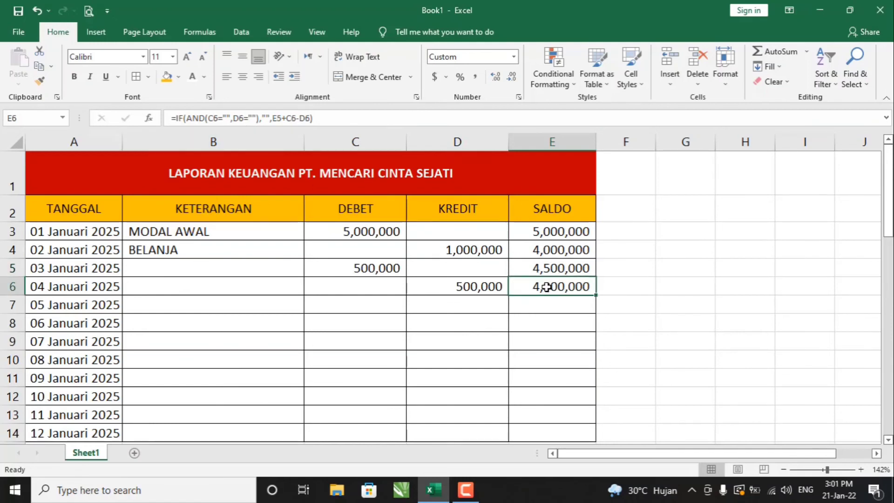
pyautogui.click(548, 230)
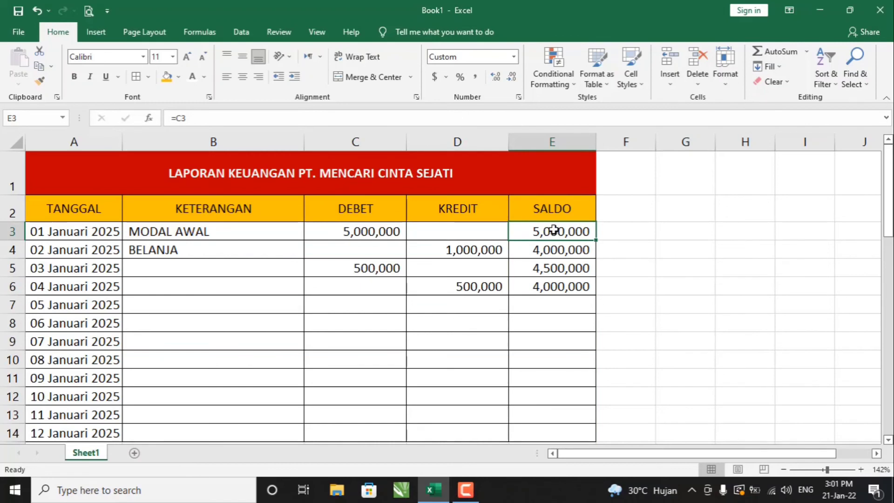
# Examine the cell reference in E3's formula, checking it against the sheet's column letters and row numbers
pyautogui.doubleClick(553, 229)
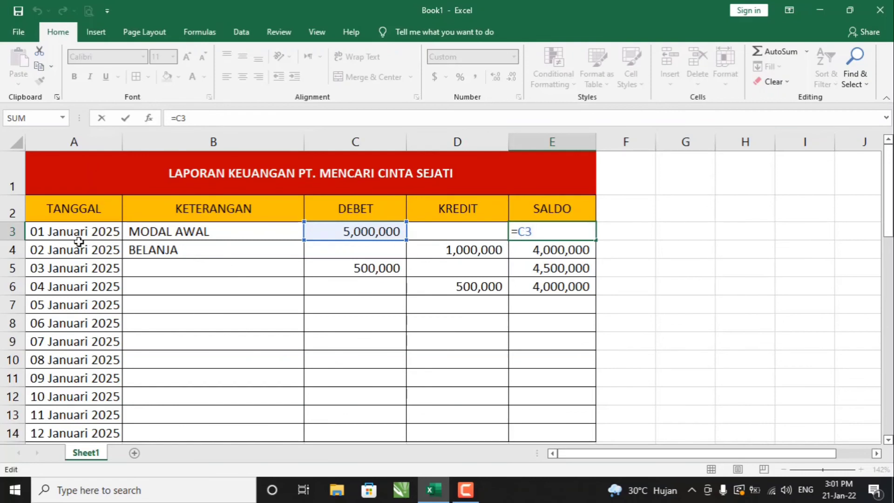
pyautogui.click(3, 232)
pyautogui.click(95, 141)
pyautogui.moveTo(96, 140); pyautogui.dragTo(161, 146)
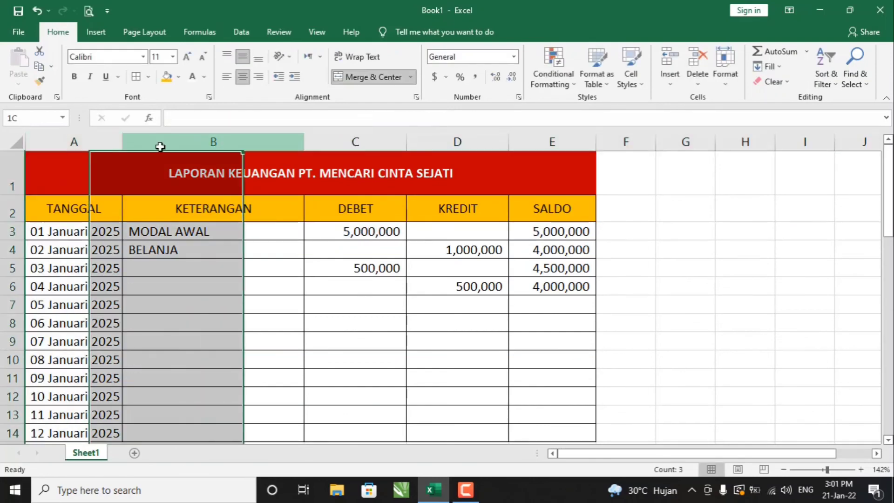
pyautogui.click(359, 140)
pyautogui.click(453, 140)
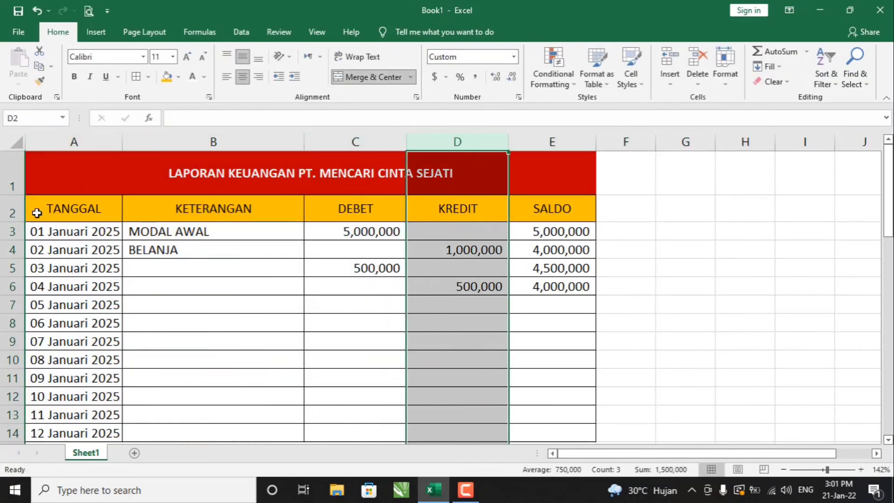
pyautogui.click(10, 186)
pyautogui.click(9, 210)
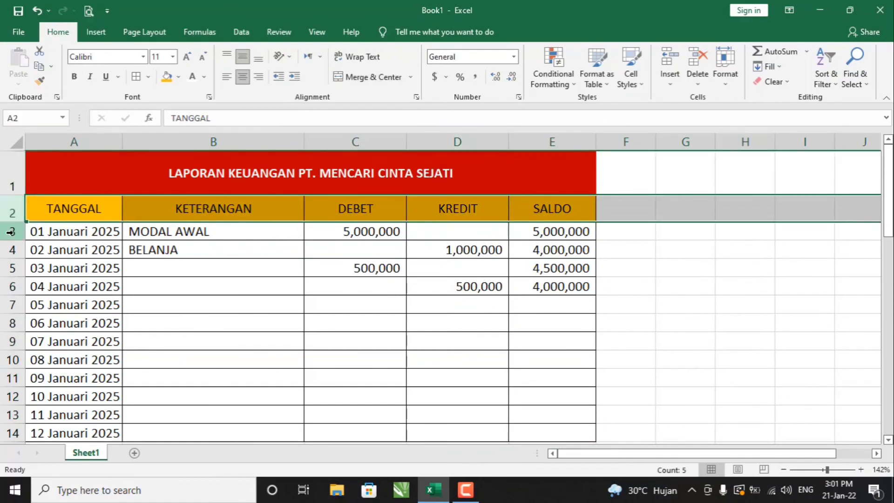
pyautogui.click(10, 232)
pyautogui.click(10, 250)
pyautogui.click(667, 302)
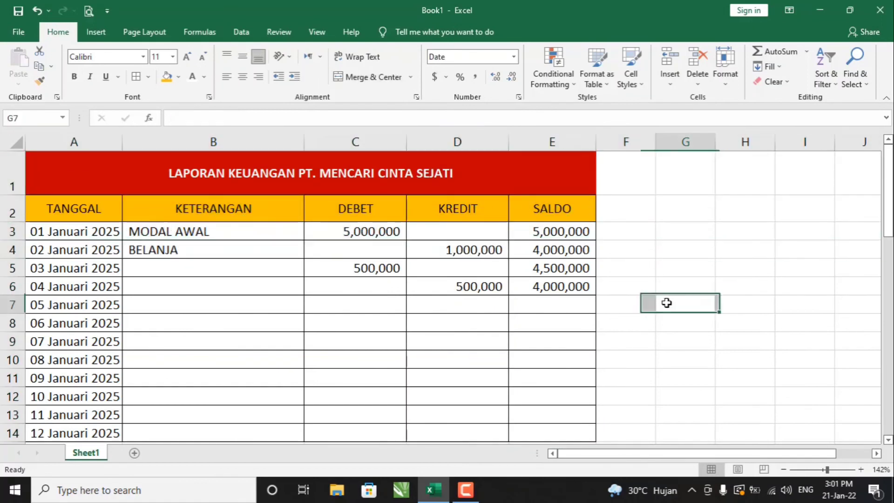
pyautogui.press('Up')
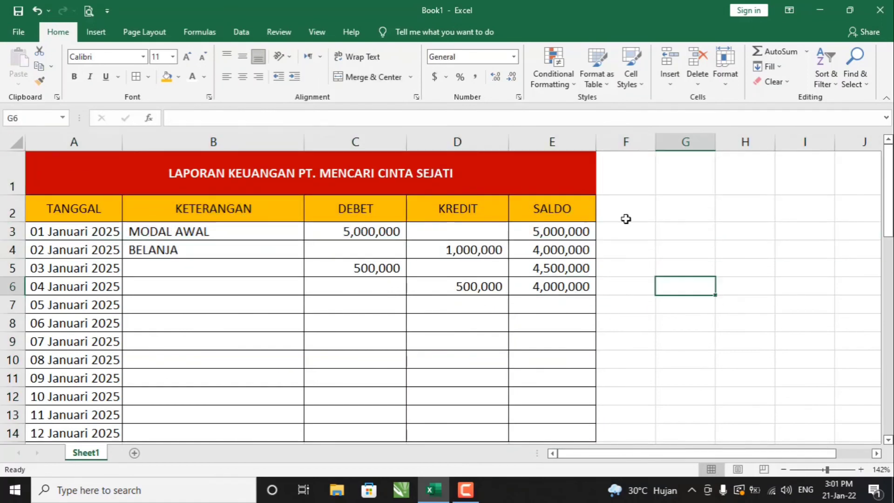
pyautogui.click(472, 303)
pyautogui.click(453, 358)
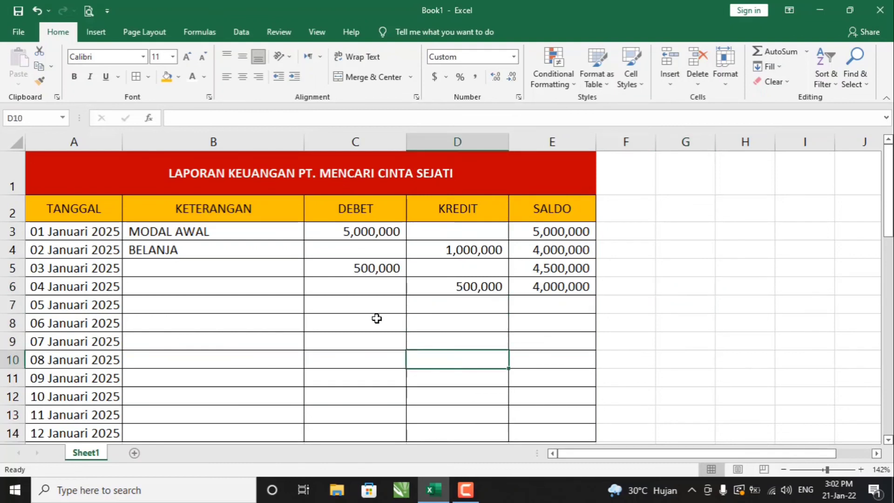
pyautogui.click(367, 303)
pyautogui.click(365, 289)
pyautogui.click(363, 327)
pyautogui.click(479, 325)
pyautogui.click(479, 339)
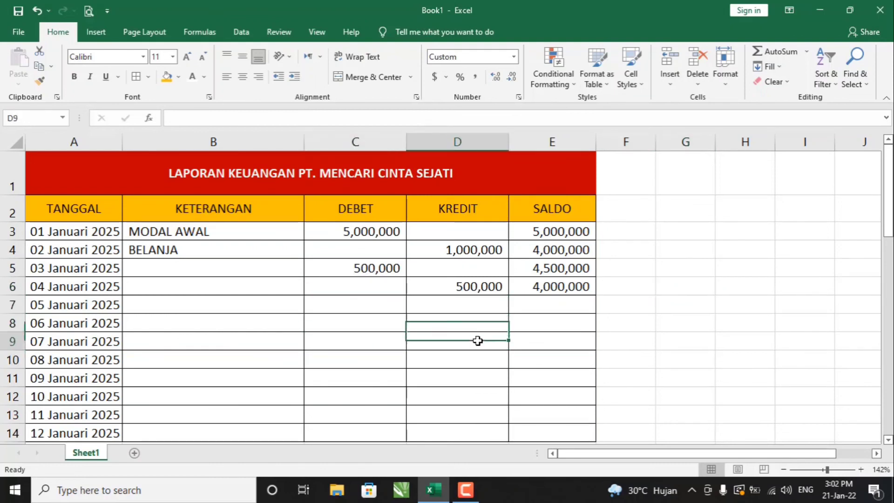
pyautogui.click(372, 346)
pyautogui.click(373, 321)
pyautogui.click(373, 302)
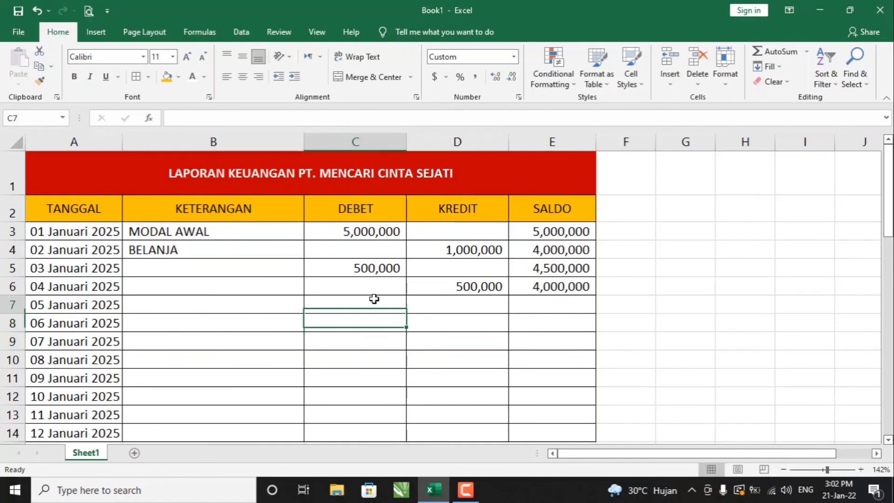
pyautogui.click(456, 307)
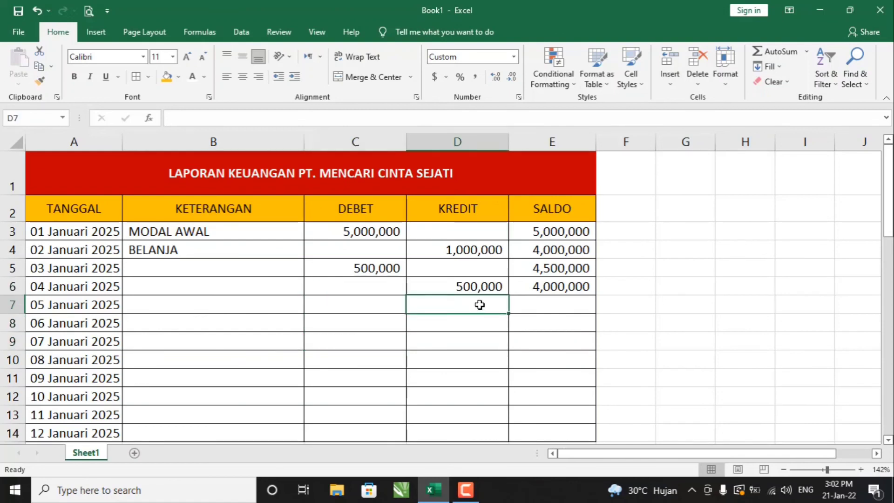
pyautogui.click(343, 318)
pyautogui.click(371, 343)
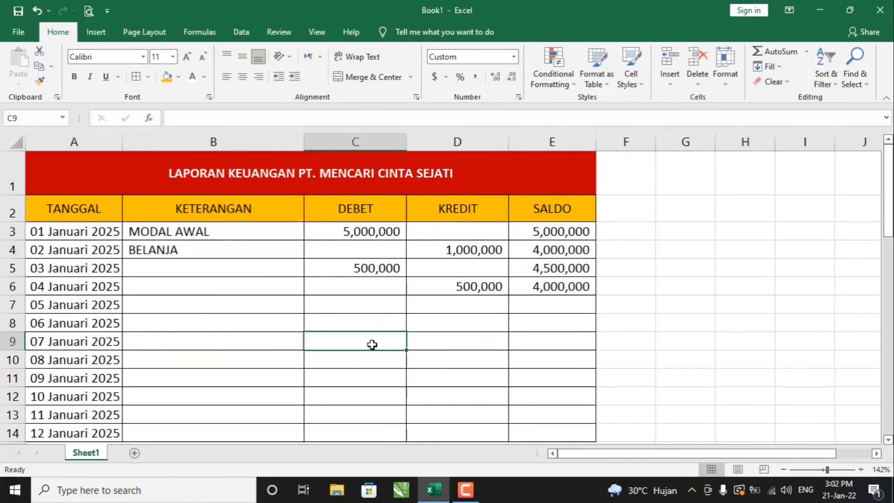
pyautogui.click(428, 340)
pyautogui.click(446, 320)
pyautogui.click(446, 308)
pyautogui.click(389, 301)
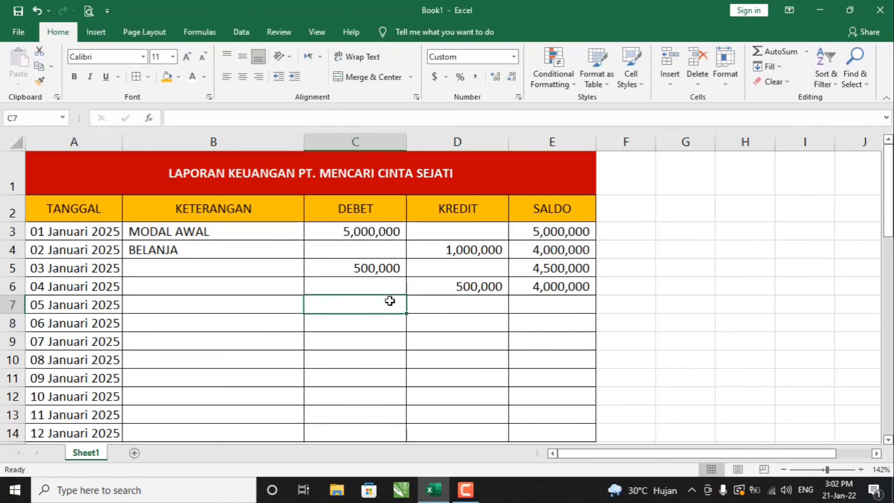